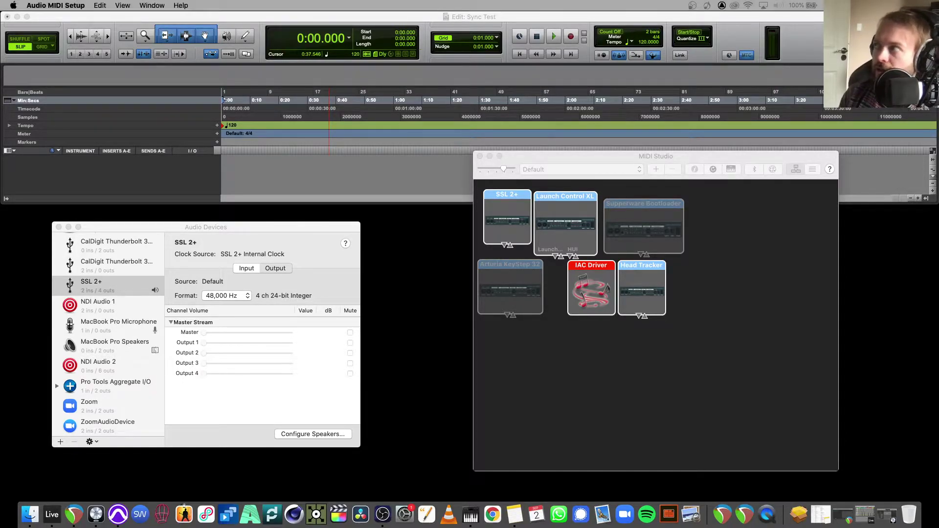
# Open Audio MIDI Setup and move the Audio Devices window slightly to review the SSL 2+ entry in the device list
pyautogui.press('super+space')
pyautogui.write('audio mi')
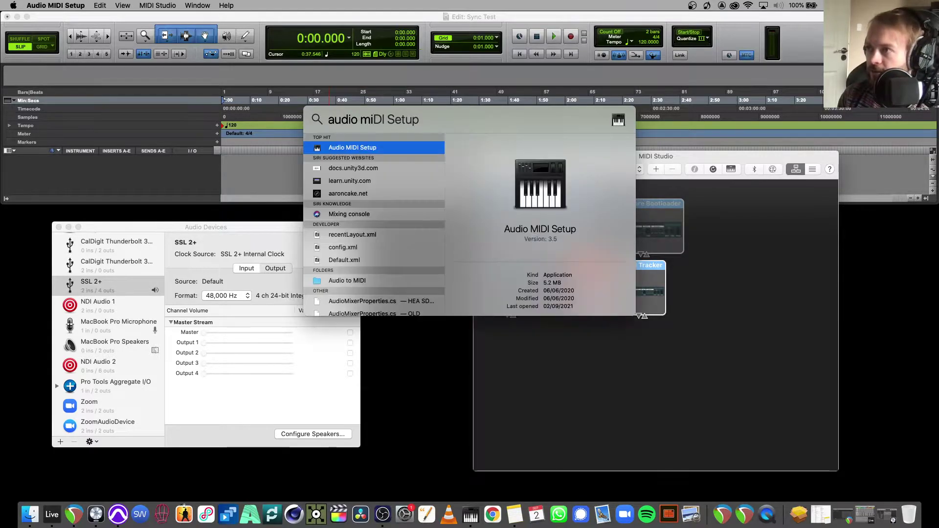
pyautogui.click(358, 149)
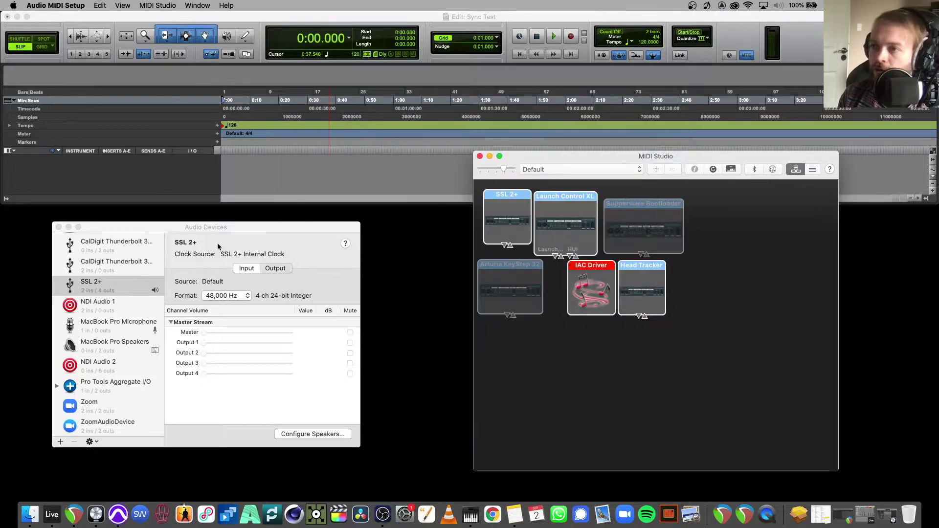
pyautogui.moveTo(221, 227); pyautogui.dragTo(243, 221)
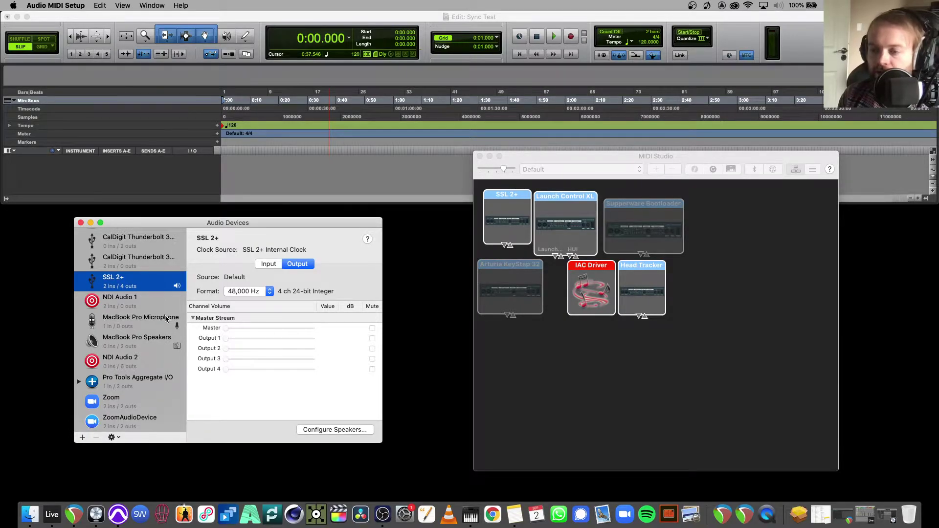
pyautogui.scroll(-1, 149, 327)
pyautogui.scroll(1, 150, 327)
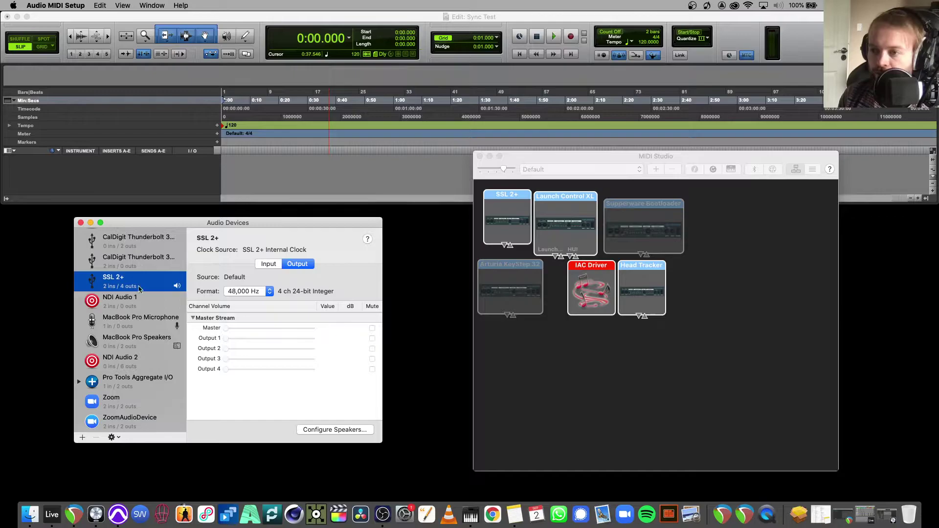
# Hide and reshow the MIDI Studio window, examine the IAC Driver among its devices, and close the window
pyautogui.click(147, 5)
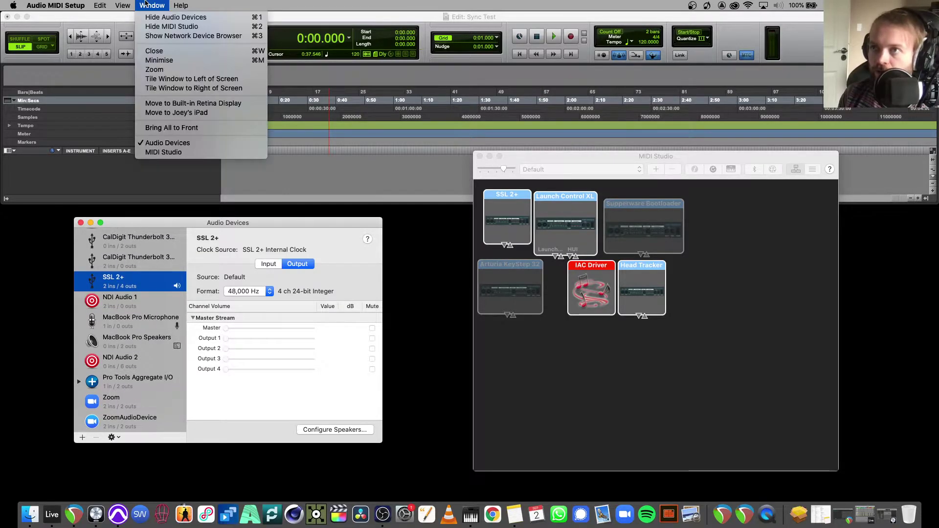
pyautogui.click(153, 27)
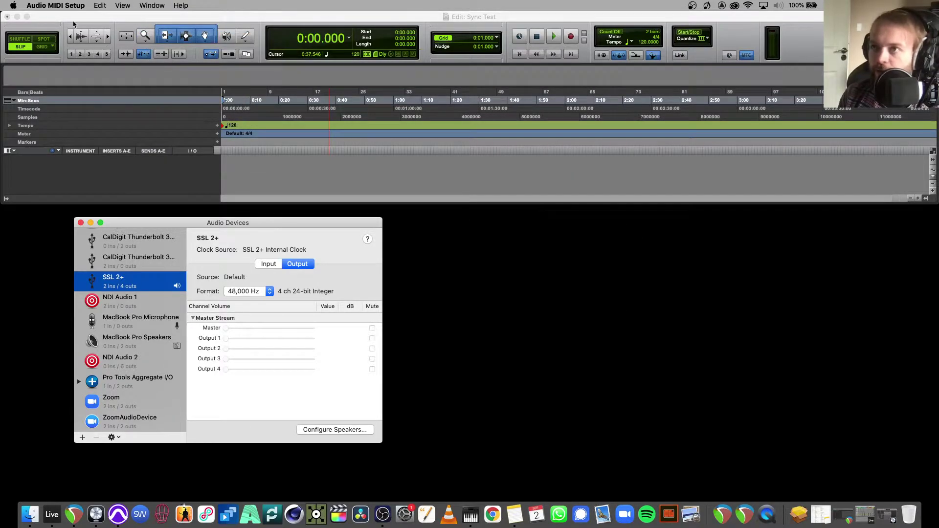
pyautogui.click(161, 5)
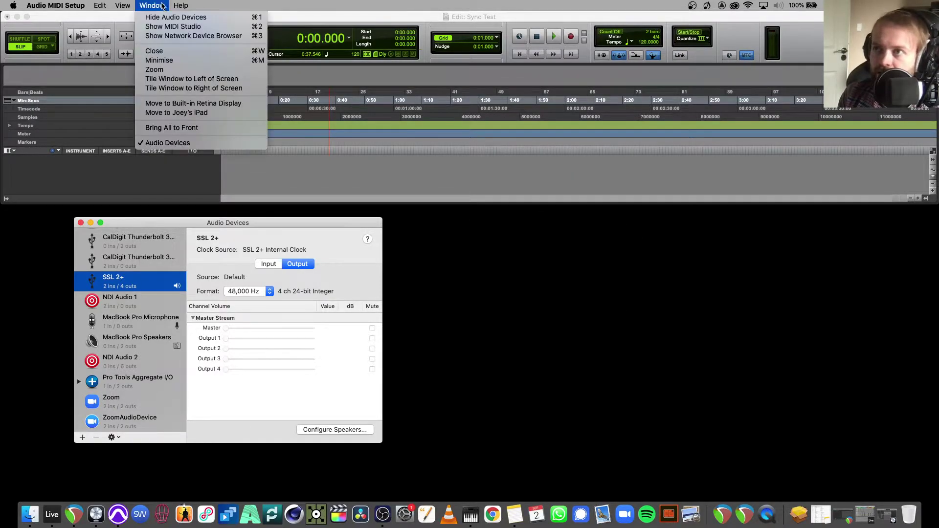
pyautogui.click(158, 28)
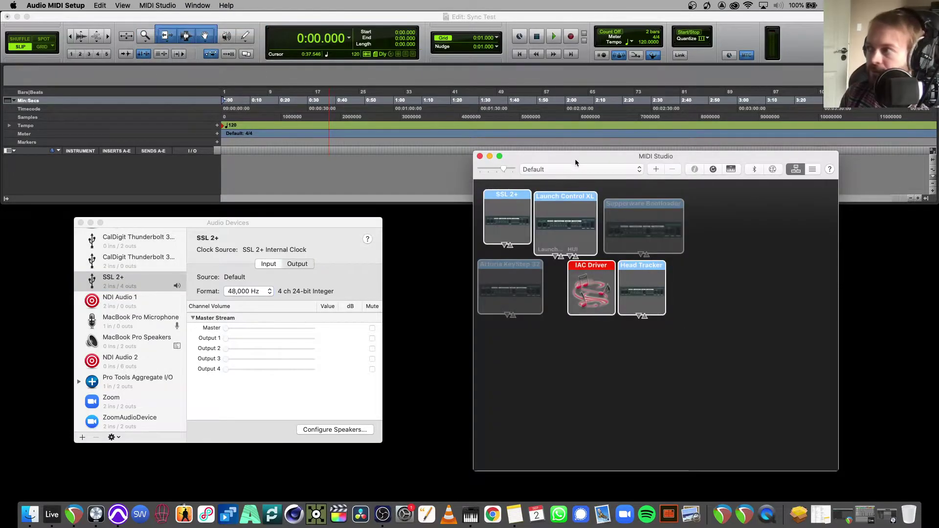
pyautogui.moveTo(574, 159); pyautogui.dragTo(516, 138)
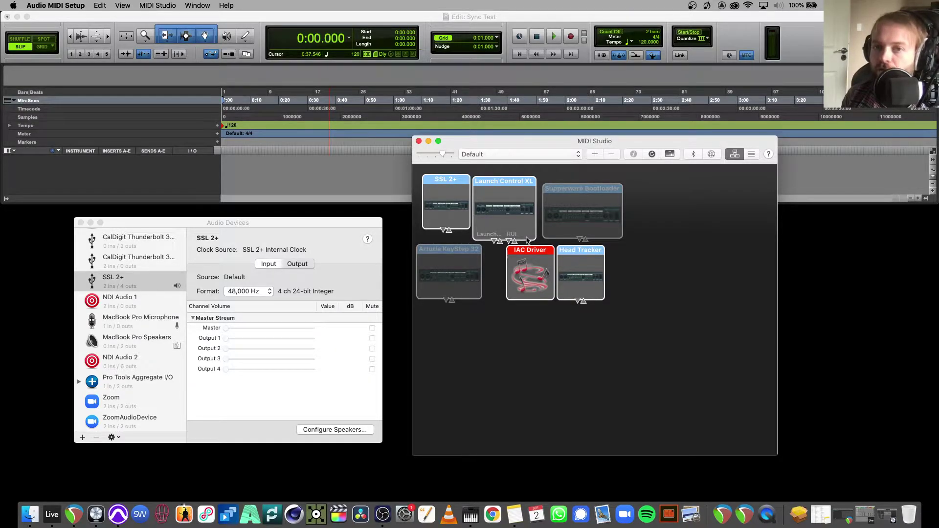
pyautogui.click(419, 142)
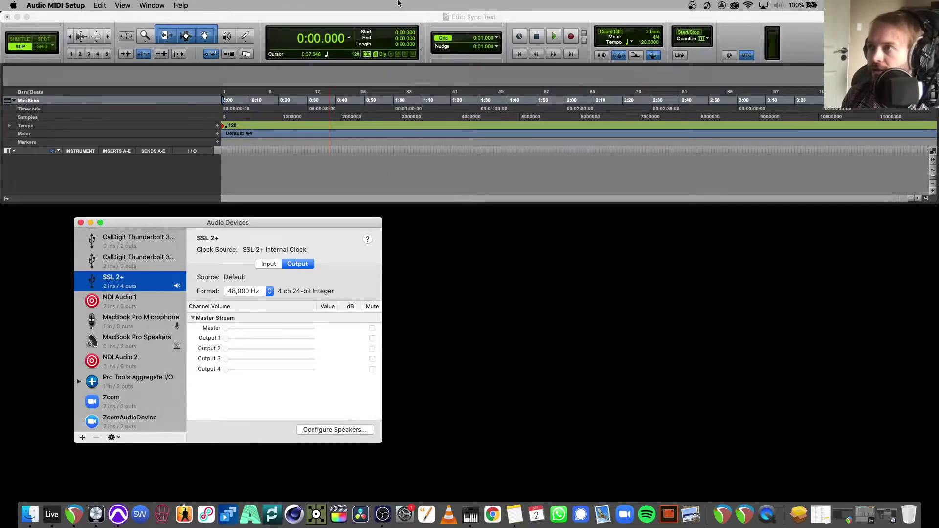
# Switch to Pro Tools and check the MTC reader and generator ports in the Peripherals synchronization settings
pyautogui.click(385, 19)
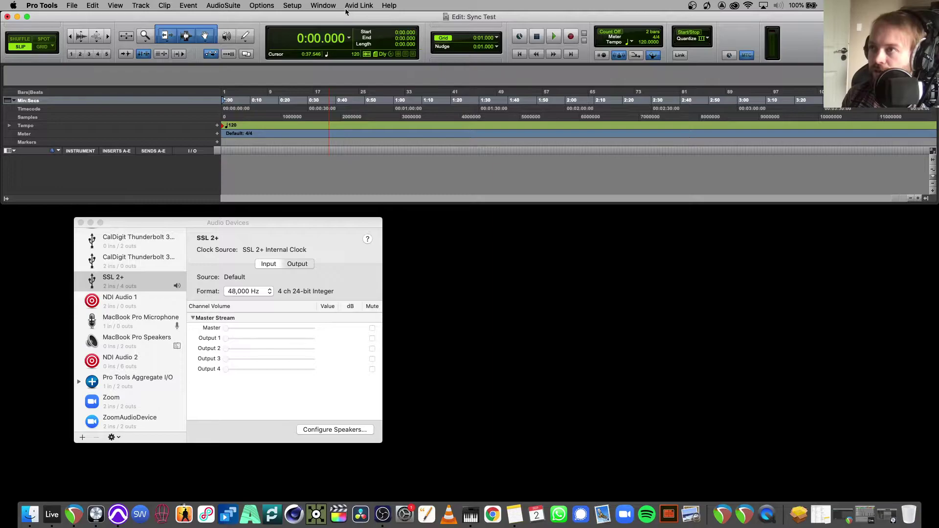
pyautogui.click(327, 6)
pyautogui.moveTo(294, 7)
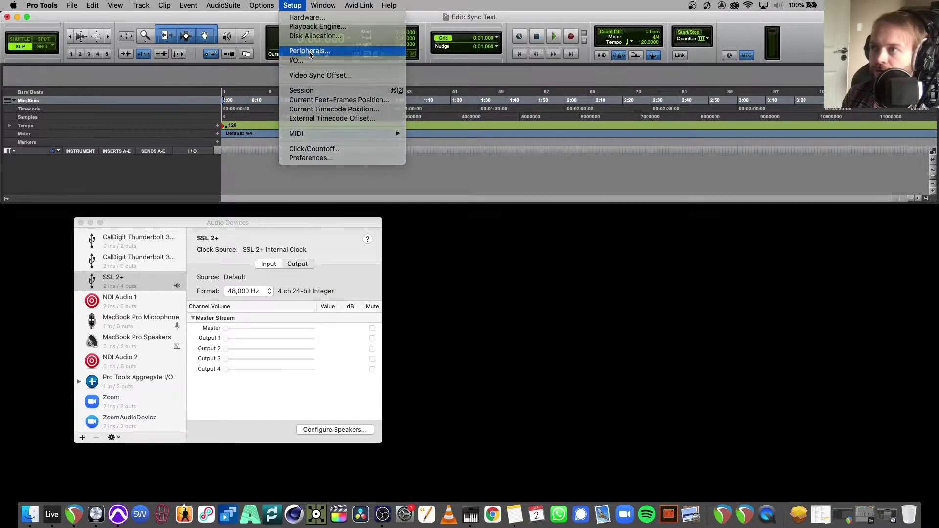
pyautogui.click(310, 52)
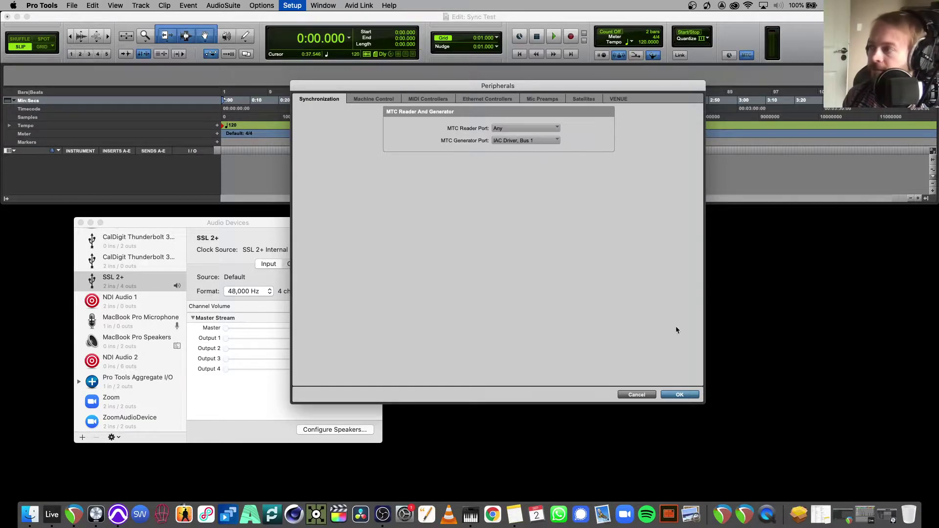
pyautogui.click(686, 394)
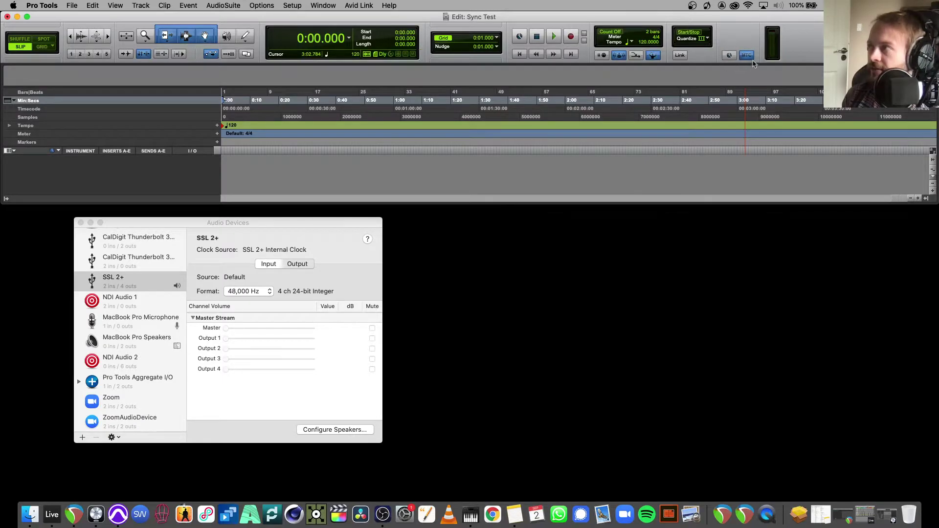
# Hide and restore the Synchronization controls in the Edit window toolbar, and switch MTC generation off and back on
pyautogui.rightClick(737, 44)
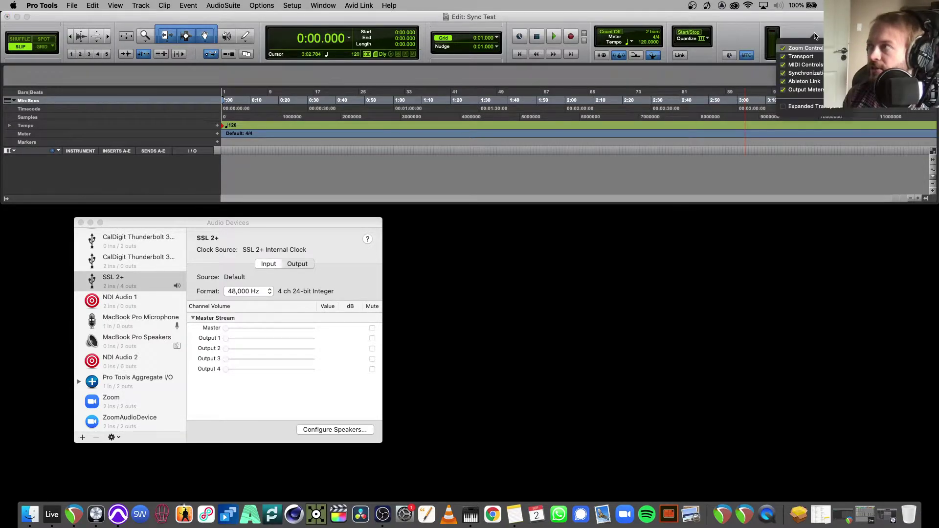
pyautogui.click(782, 73)
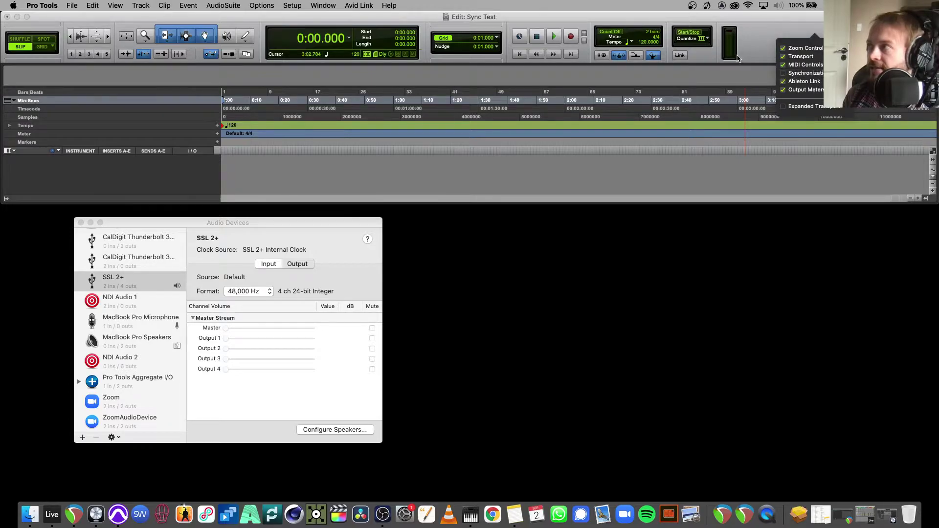
pyautogui.click(783, 74)
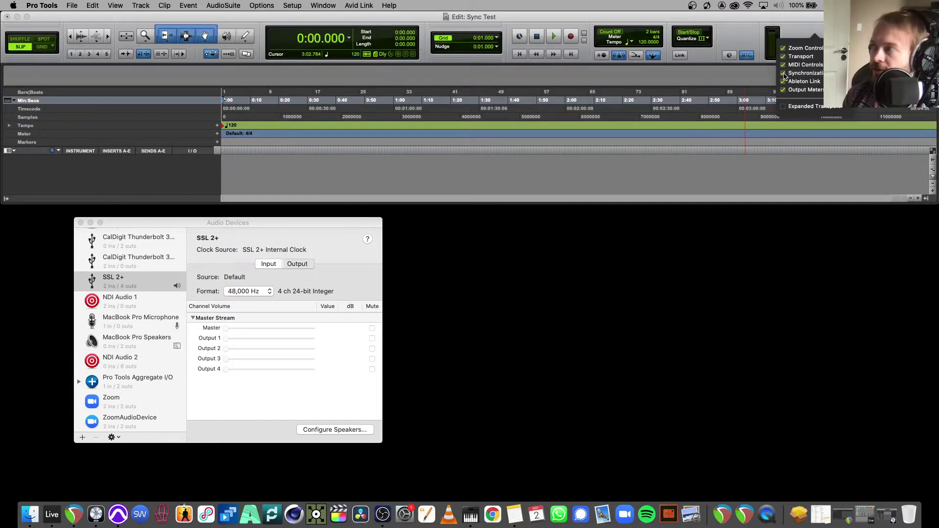
pyautogui.click(757, 42)
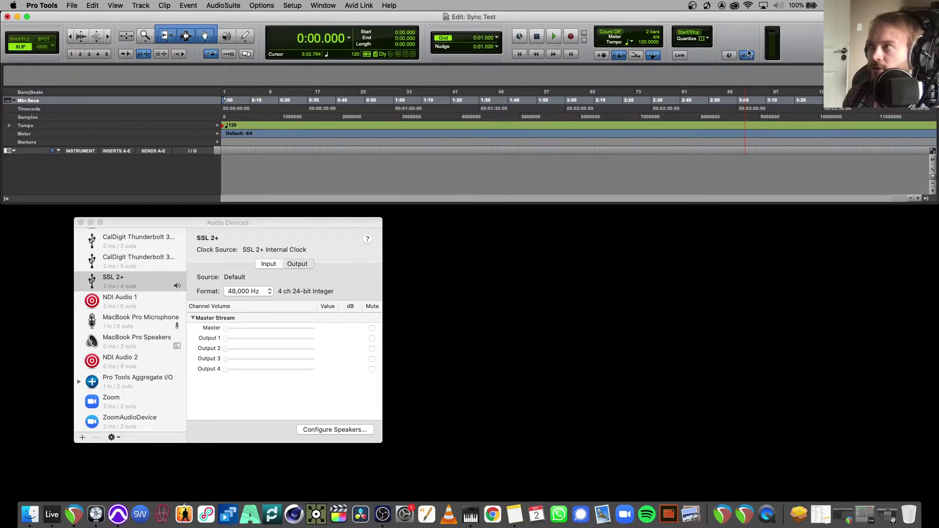
pyautogui.click(745, 56)
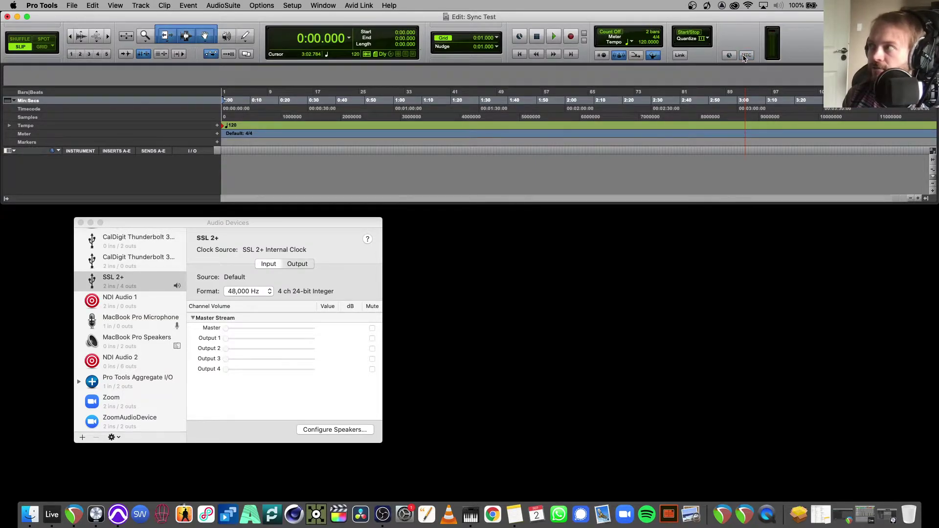
pyautogui.click(745, 57)
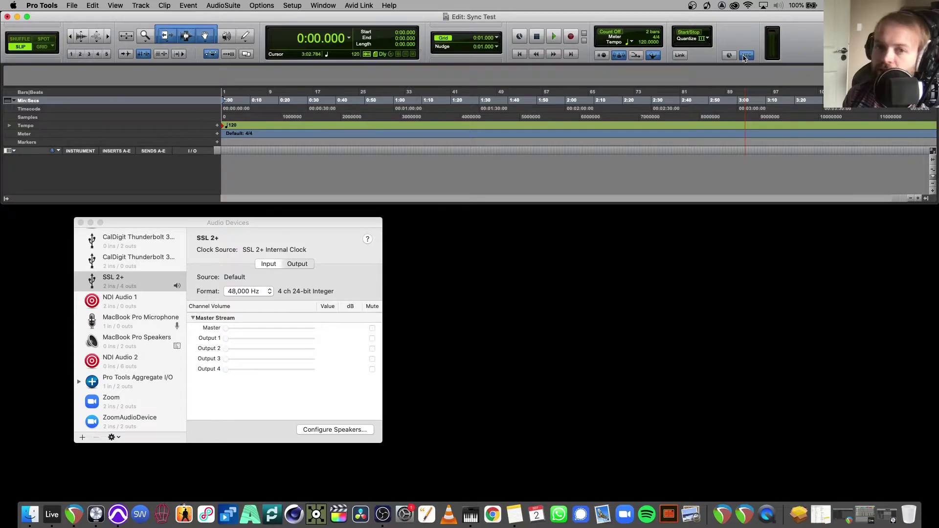
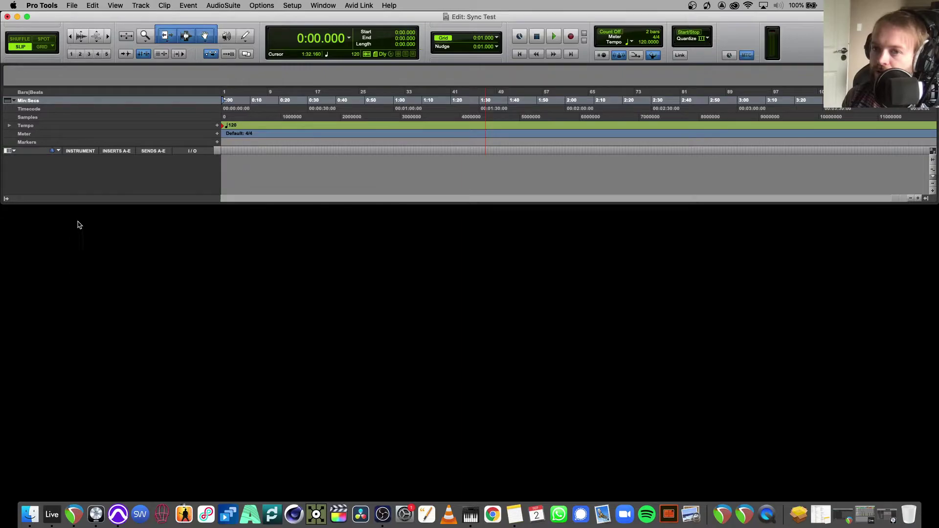
# Switch to Logic Pro and arrange the Sync Test project window below the Pro Tools Edit window
pyautogui.click(96, 515)
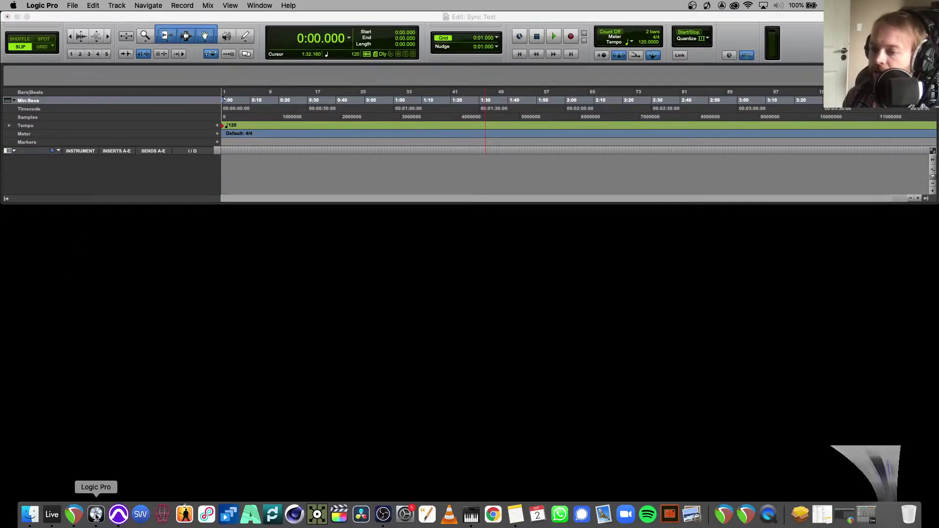
pyautogui.moveTo(495, 207); pyautogui.dragTo(381, 207)
pyautogui.moveTo(825, 202); pyautogui.dragTo(724, 211)
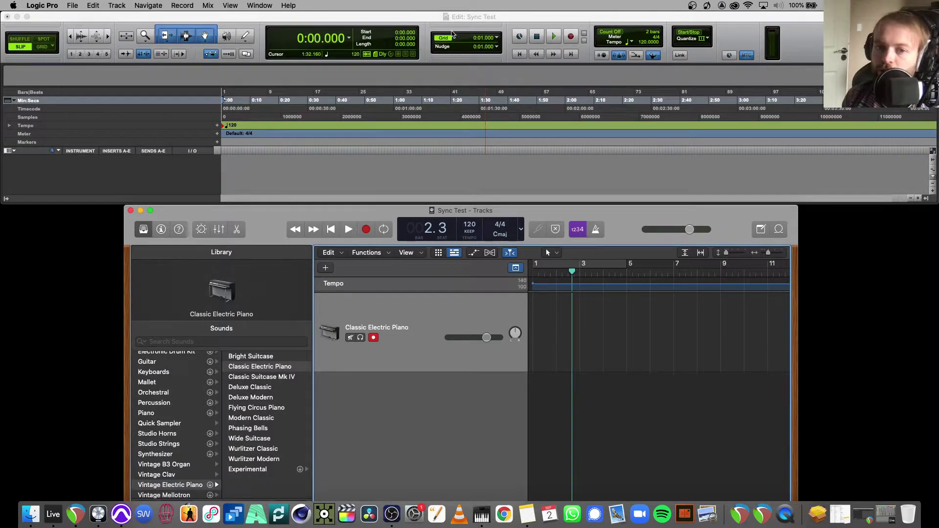
# Enable Show Advanced Tools in the Logic Pro preferences and move the Preferences window aside
pyautogui.click(43, 5)
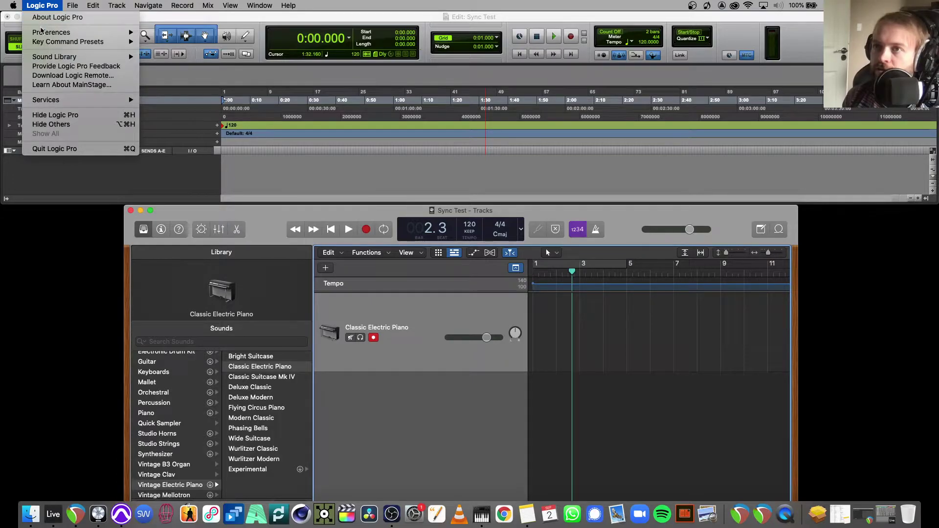
pyautogui.moveTo(43, 32)
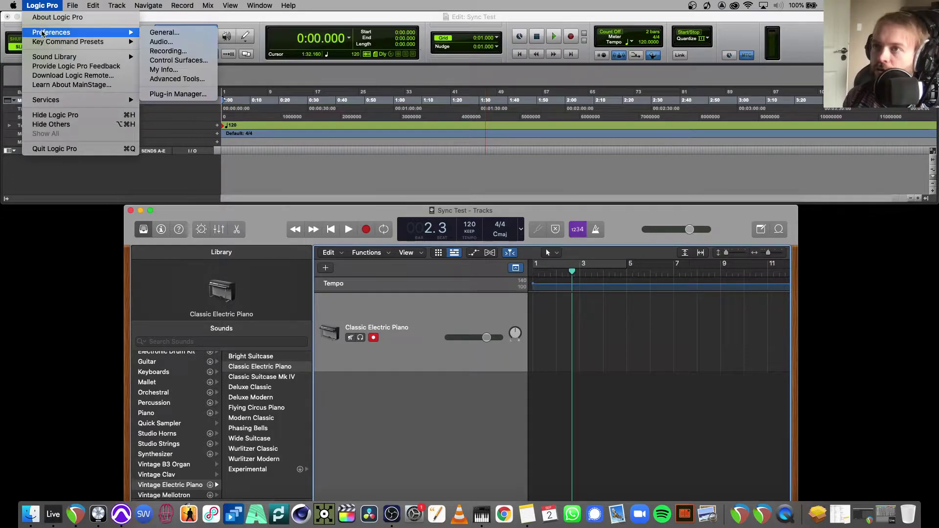
pyautogui.click(174, 34)
pyautogui.moveTo(278, 169); pyautogui.dragTo(512, 106)
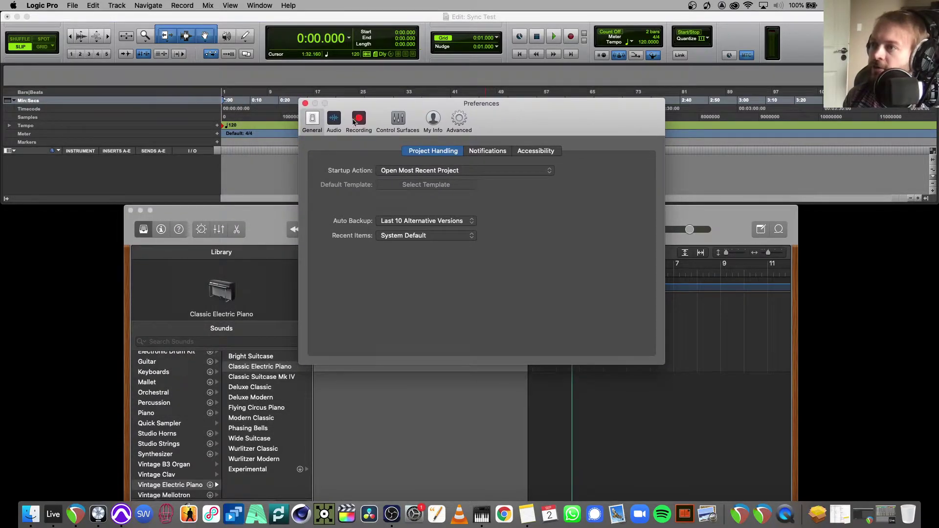
pyautogui.click(460, 119)
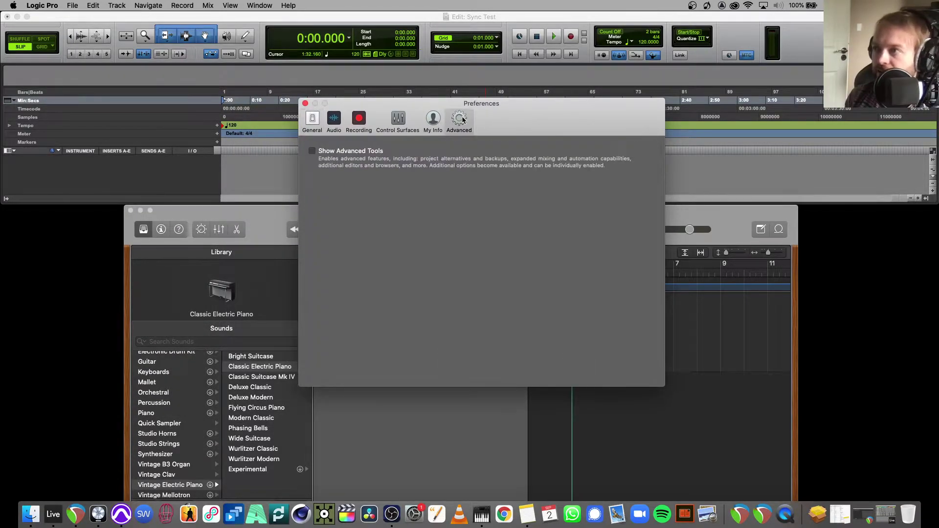
pyautogui.click(312, 151)
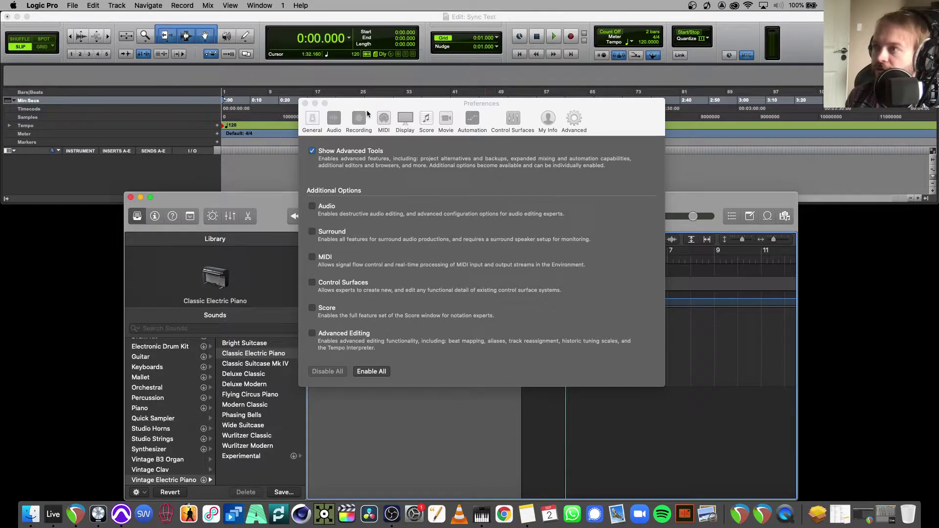
pyautogui.moveTo(374, 104); pyautogui.dragTo(326, 78)
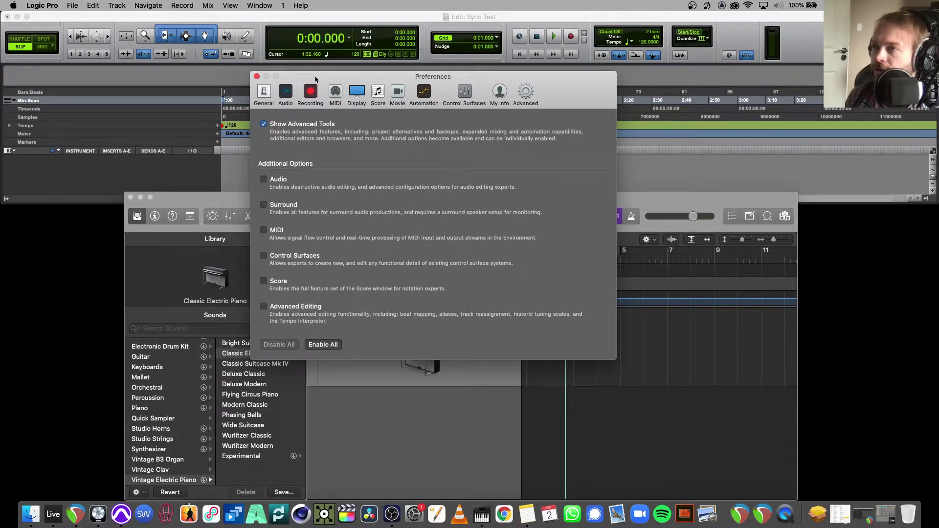
# Check the MIDI preferences for the IAC Driver Bus 1 input port and the Sync options, and close Preferences
pyautogui.click(335, 95)
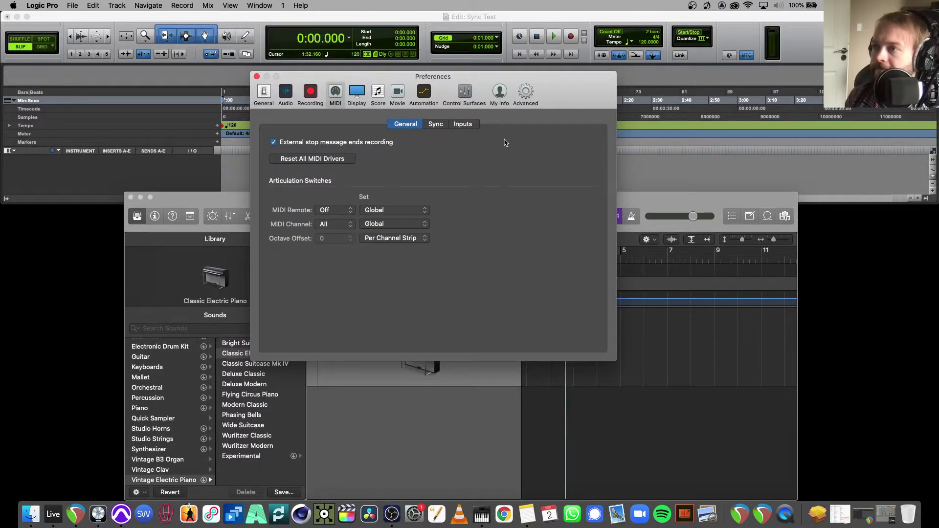
pyautogui.click(457, 125)
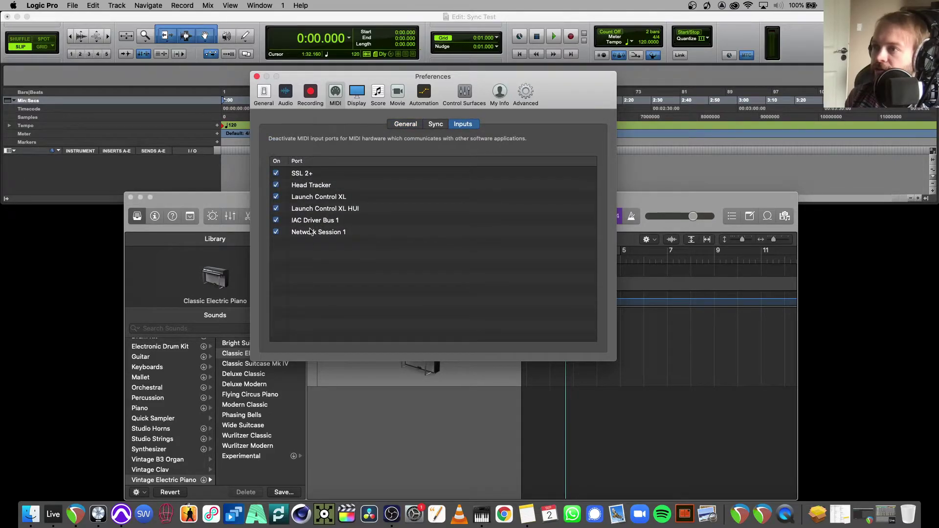
pyautogui.click(430, 128)
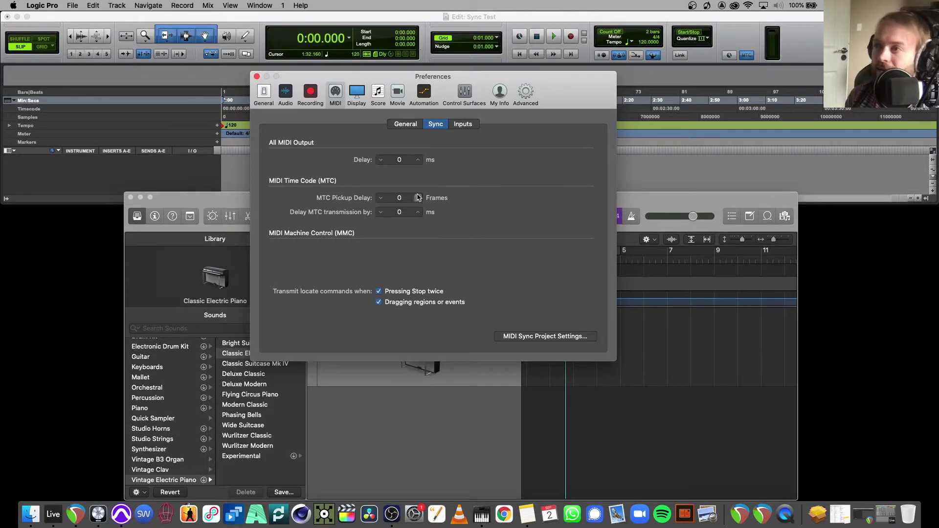
pyautogui.click(455, 127)
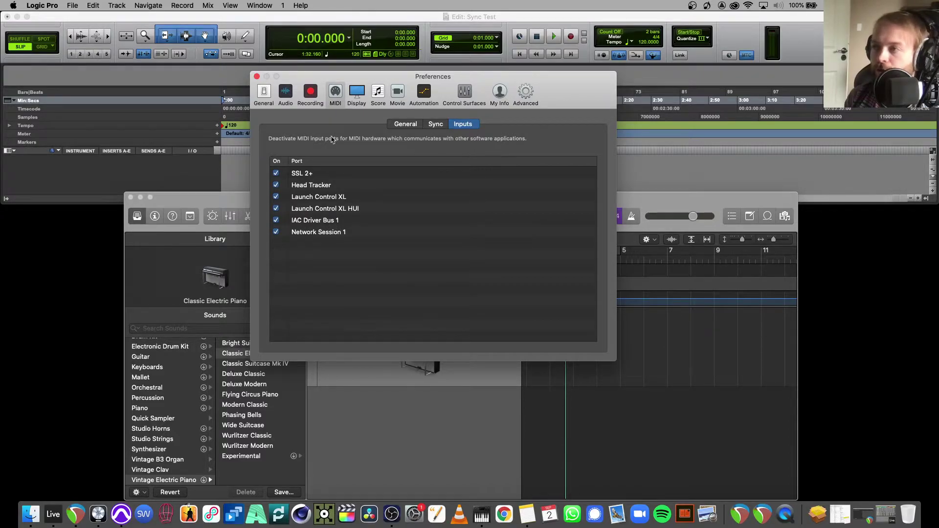
pyautogui.moveTo(349, 79); pyautogui.dragTo(337, 87)
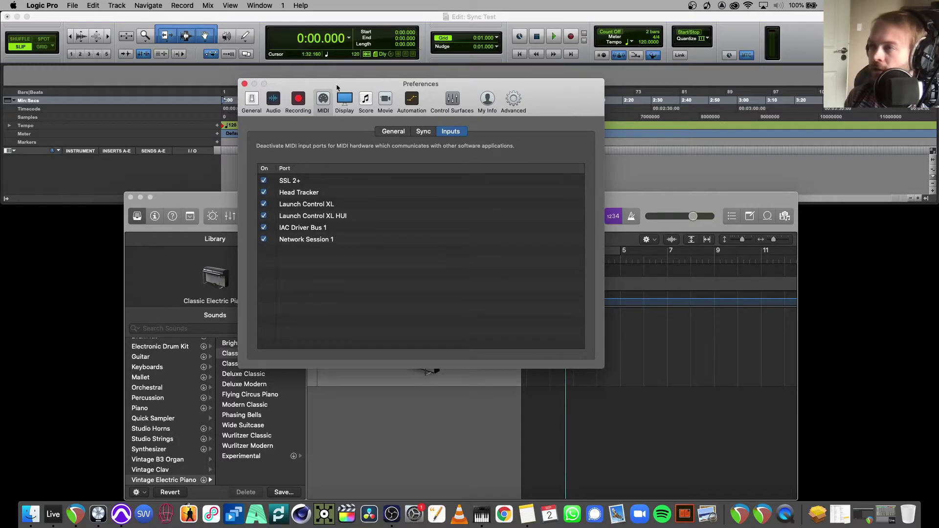
pyautogui.click(245, 85)
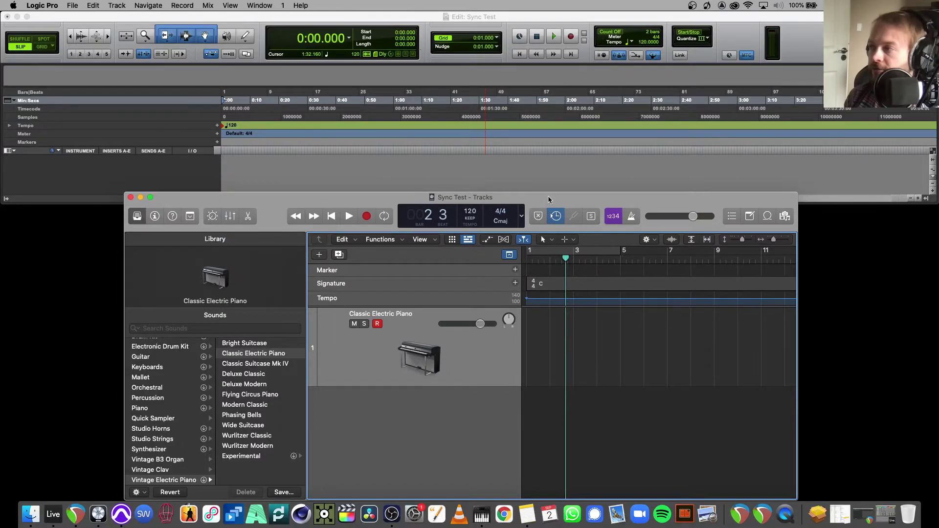
# Check that Sync is enabled in Logic Pro's control bar customization, and view the sync mode options, including SMPTE Sync (MTC)
pyautogui.moveTo(547, 196); pyautogui.dragTo(541, 112)
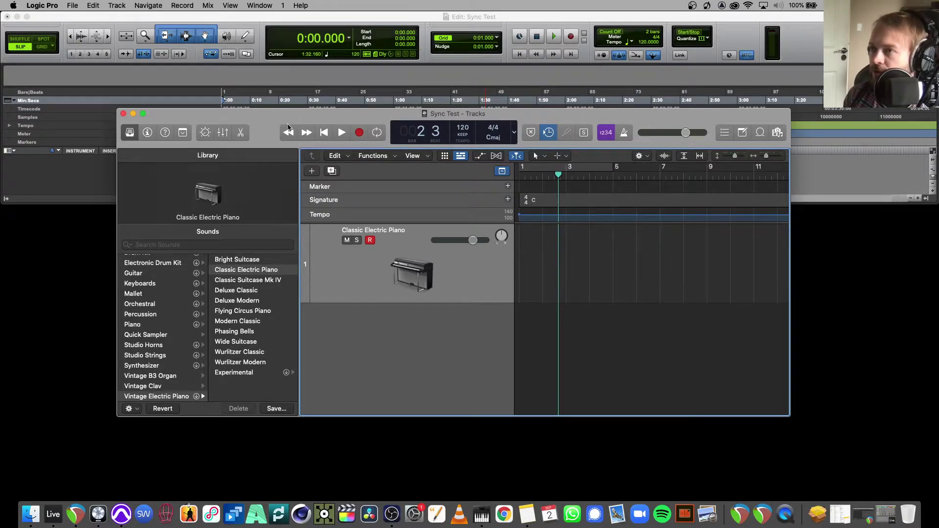
pyautogui.rightClick(263, 138)
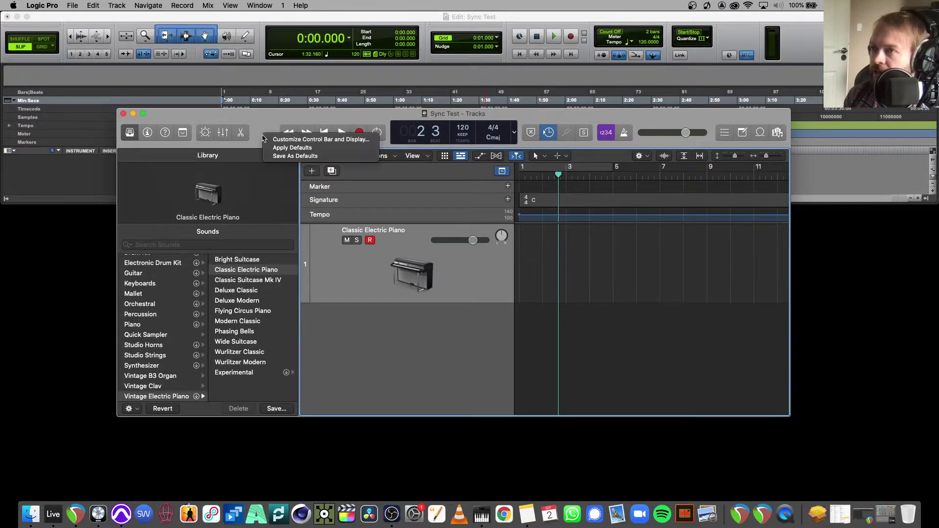
pyautogui.click(290, 141)
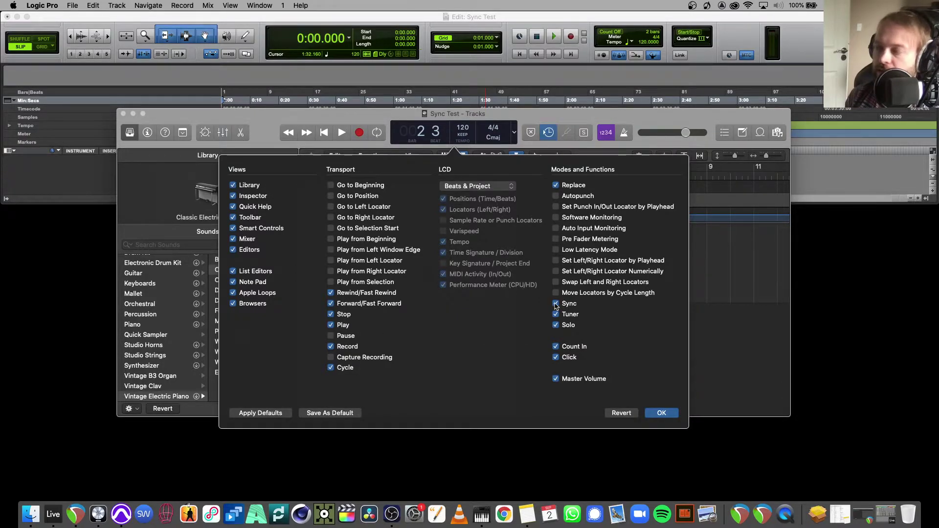
pyautogui.click(662, 414)
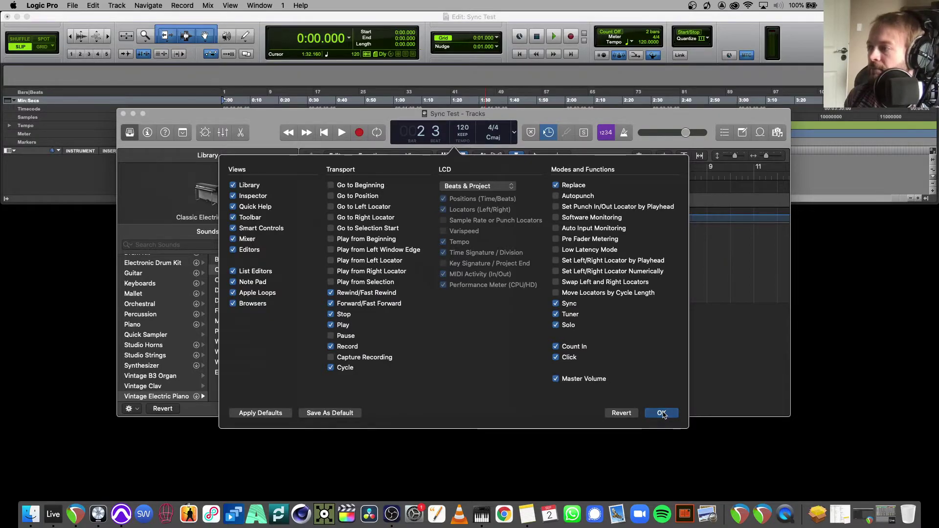
pyautogui.rightClick(547, 135)
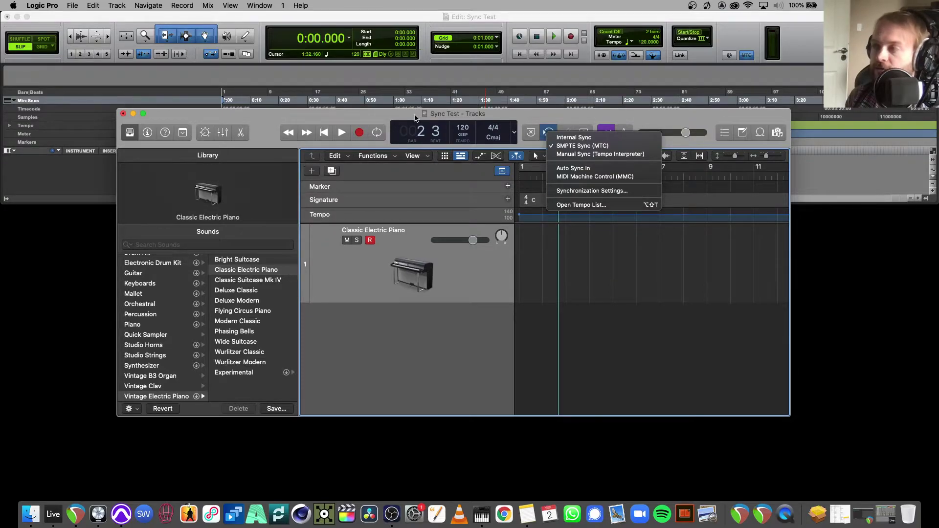
pyautogui.click(543, 129)
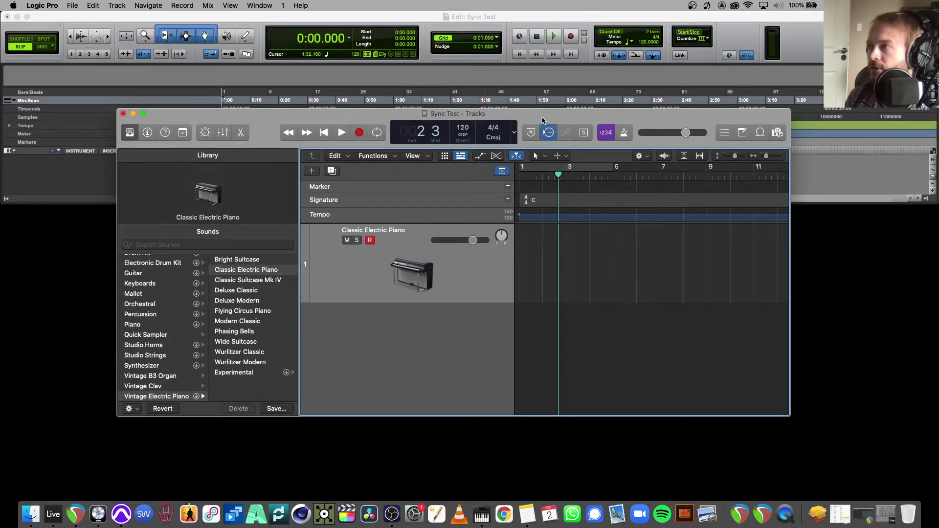
# Move the Logic Pro window below the Pro Tools Edit window and start playback in Pro Tools to test the sync
pyautogui.moveTo(538, 122); pyautogui.dragTo(676, 192)
pyautogui.click(410, 17)
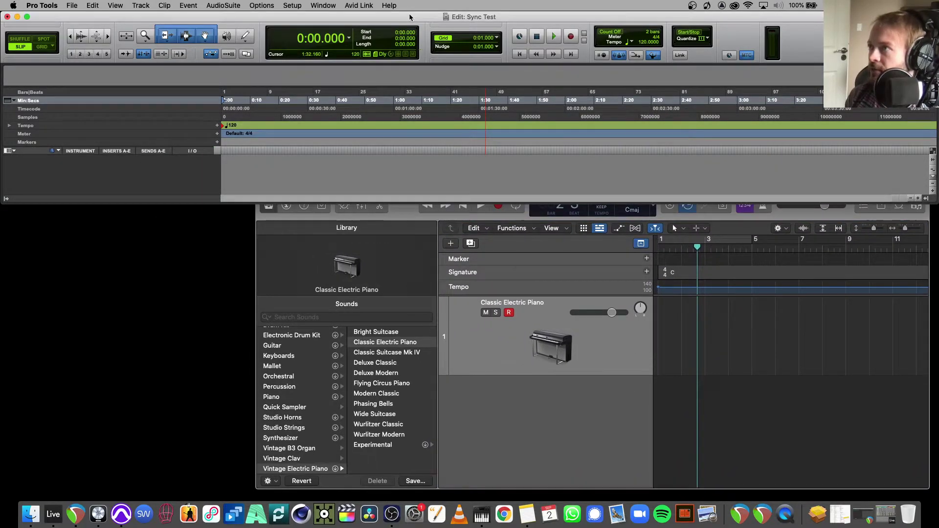
pyautogui.click(554, 36)
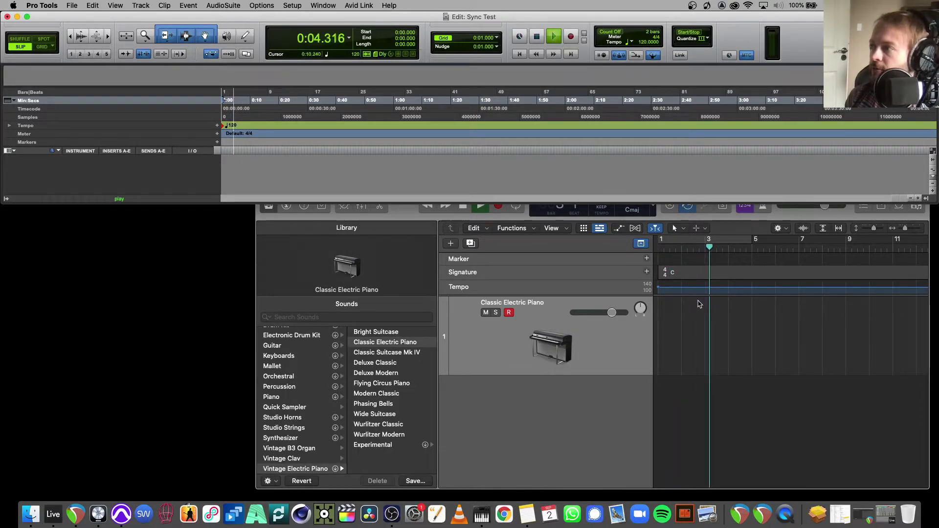
# Bring the Logic Pro window forward, place it clear of the Pro Tools Edit window, and stop Pro Tools playback
pyautogui.click(724, 221)
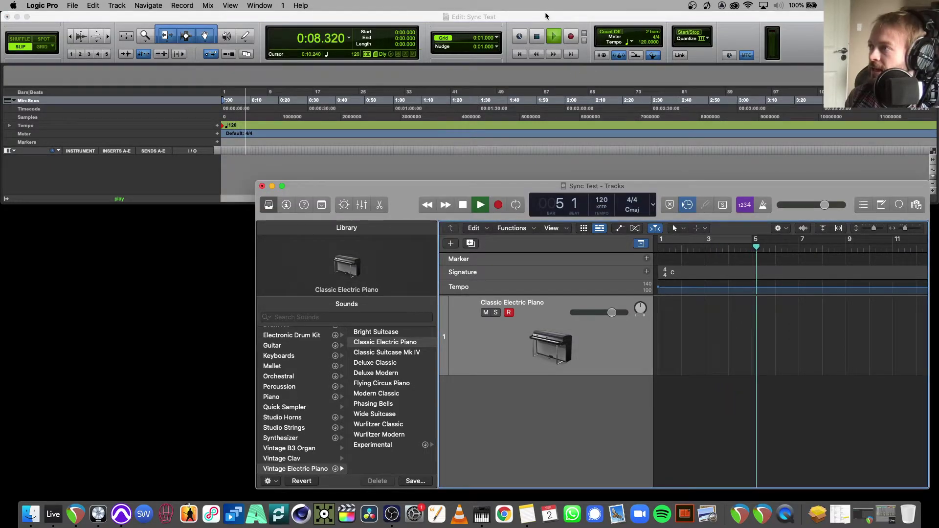
pyautogui.click(501, 166)
pyautogui.click(508, 209)
pyautogui.moveTo(519, 186); pyautogui.dragTo(501, 213)
pyautogui.click(536, 37)
pyautogui.click(537, 37)
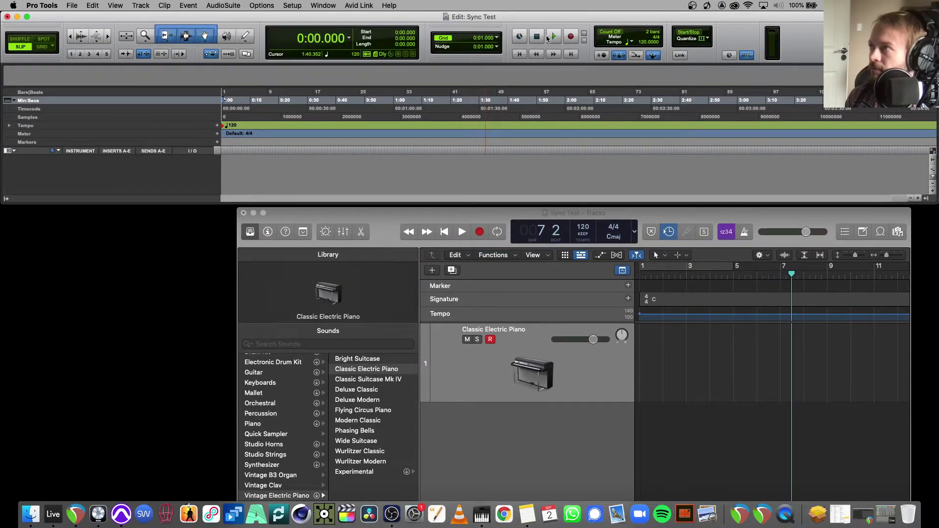
# Run and stop Pro Tools playback once more to test Logic Pro's response, and shift the Logic Pro window slightly aside
pyautogui.click(552, 37)
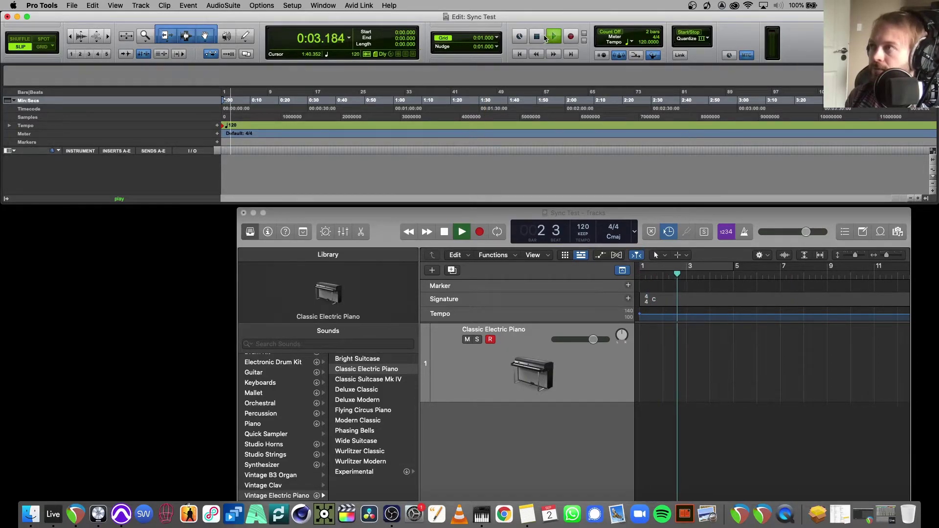
pyautogui.click(538, 38)
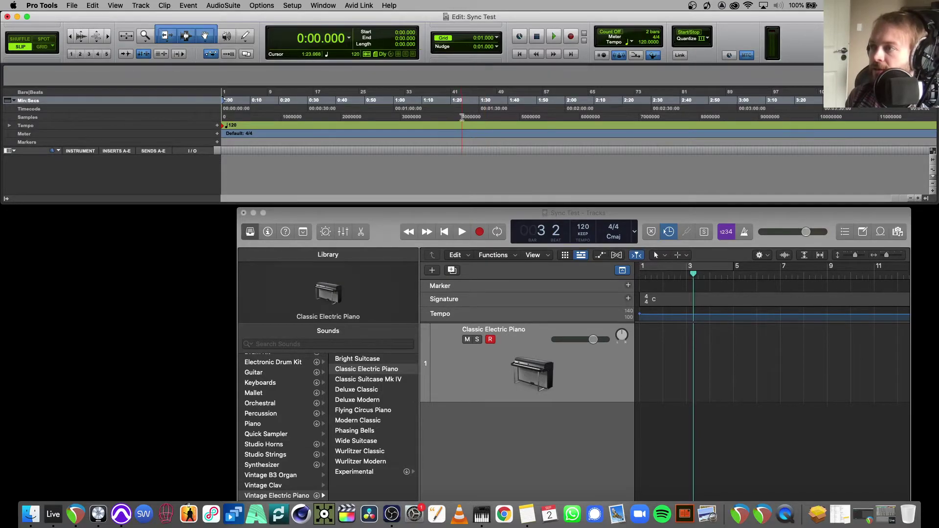
pyautogui.moveTo(480, 210); pyautogui.dragTo(507, 207)
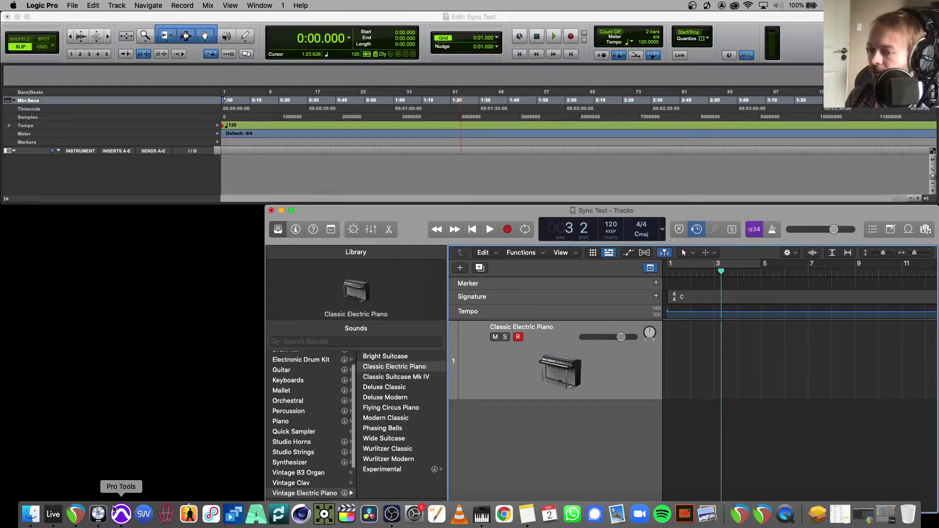
# Switch to REAPER, open its Preferences at the MIDI Devices page, and move the windows into clear view
pyautogui.click(68, 517)
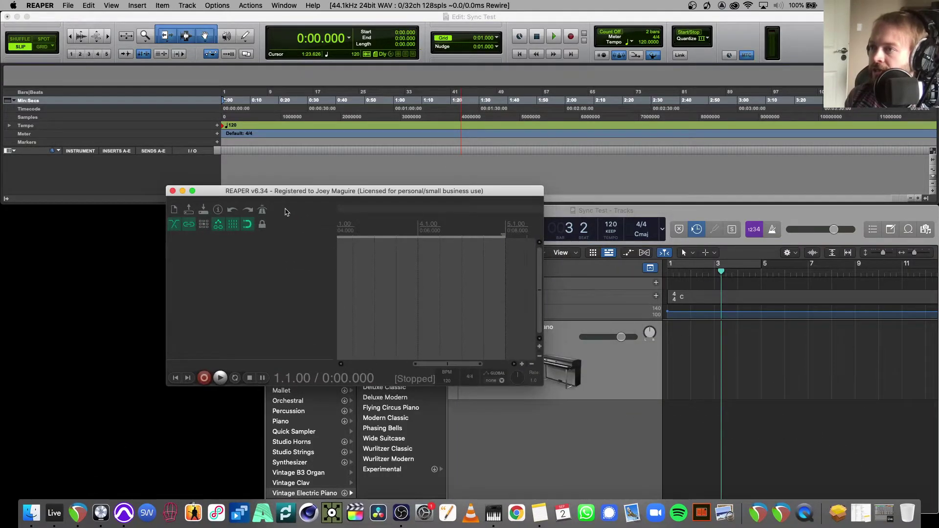
pyautogui.moveTo(290, 194); pyautogui.dragTo(297, 170)
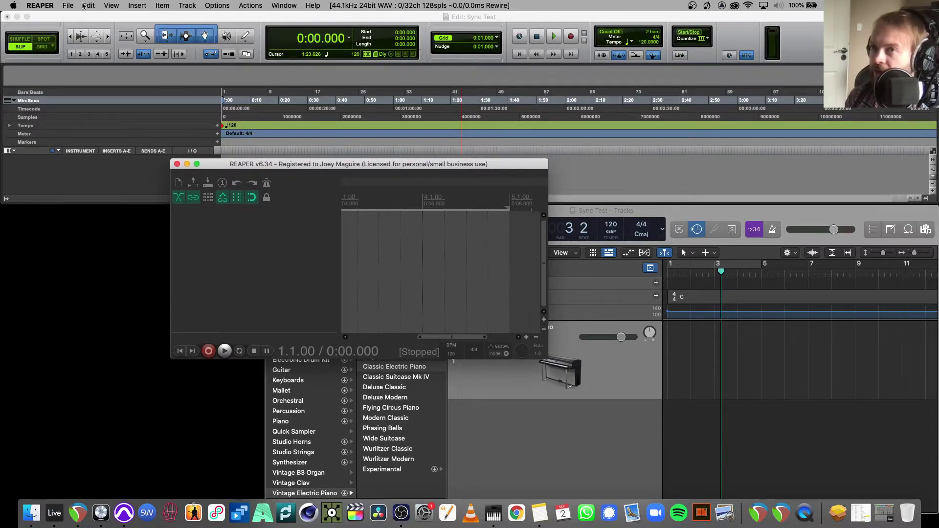
pyautogui.click(36, 5)
pyautogui.click(47, 31)
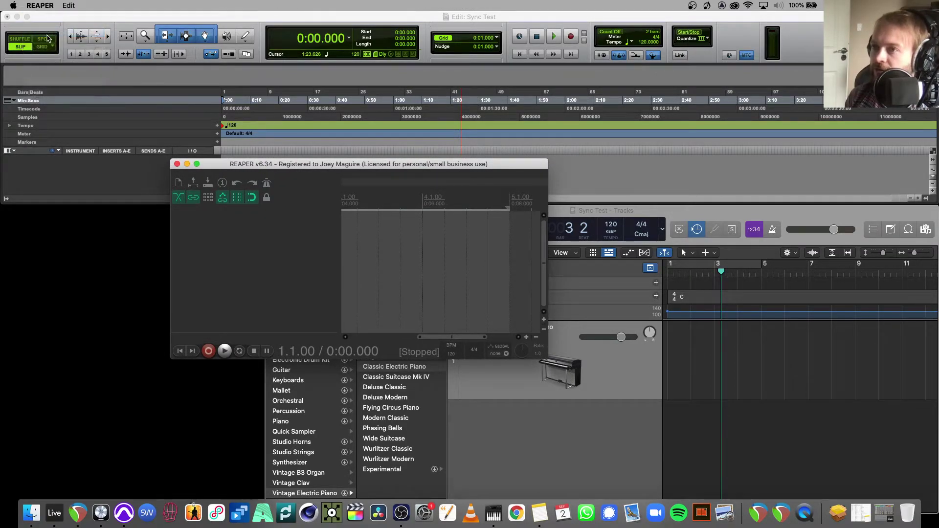
pyautogui.moveTo(216, 82); pyautogui.dragTo(499, 109)
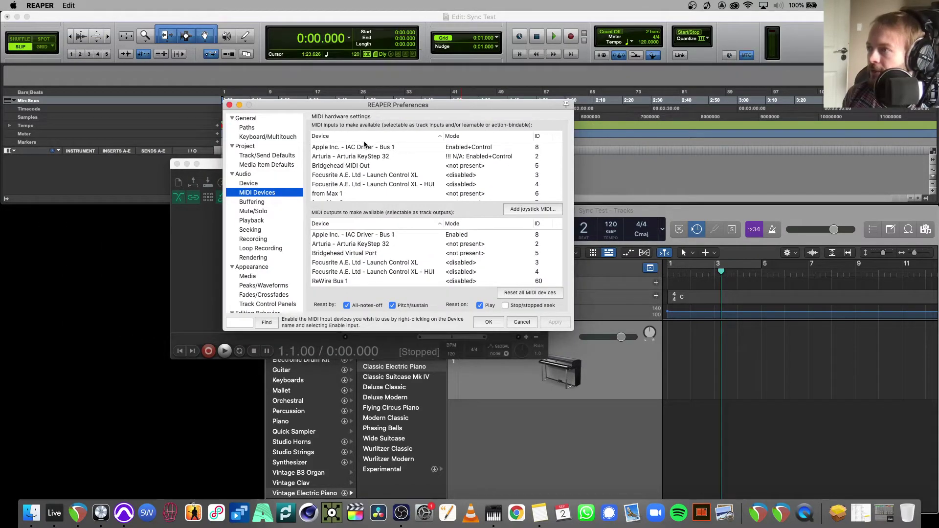
# Look through the MIDI inputs and check the IAC Driver Bus 1 options Enable input and Enable input for control messages
pyautogui.scroll(2, 248, 139)
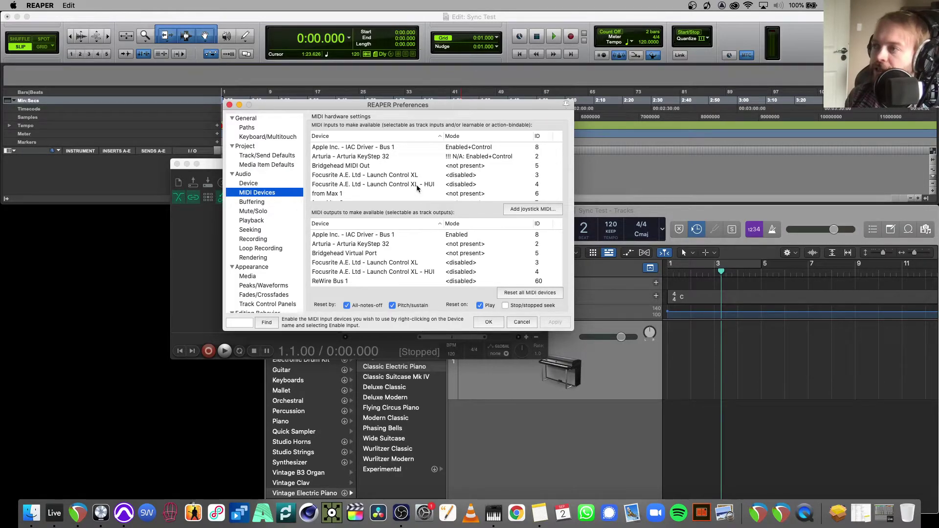
pyautogui.scroll(-3, 379, 175)
pyautogui.scroll(5, 378, 175)
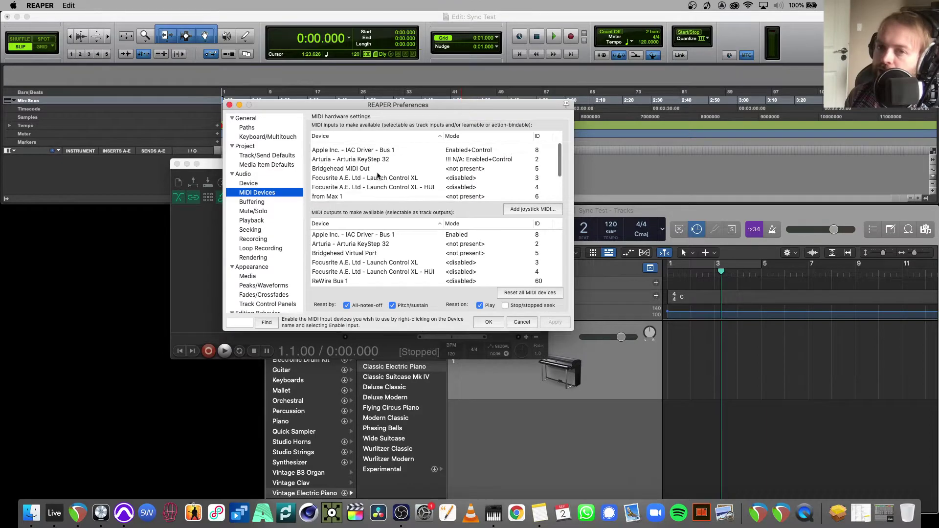
pyautogui.scroll(-3, 378, 175)
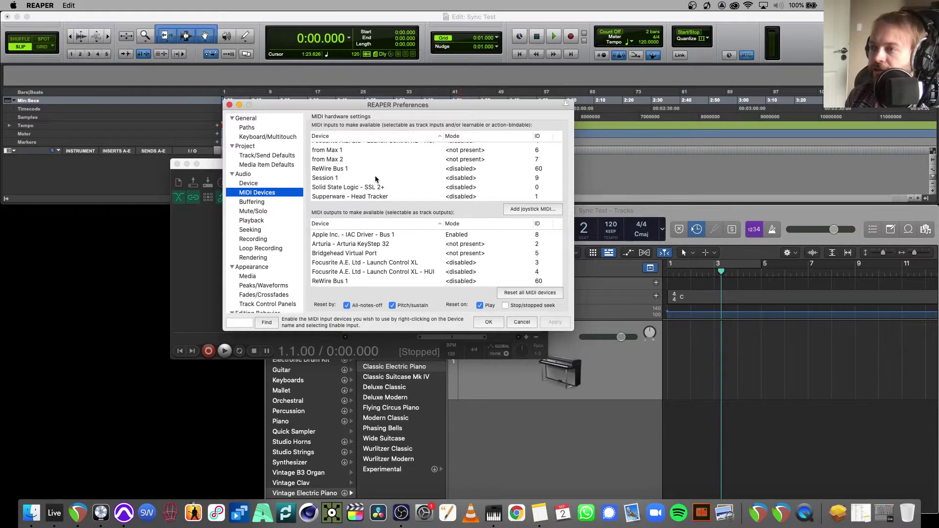
pyautogui.scroll(2, 375, 176)
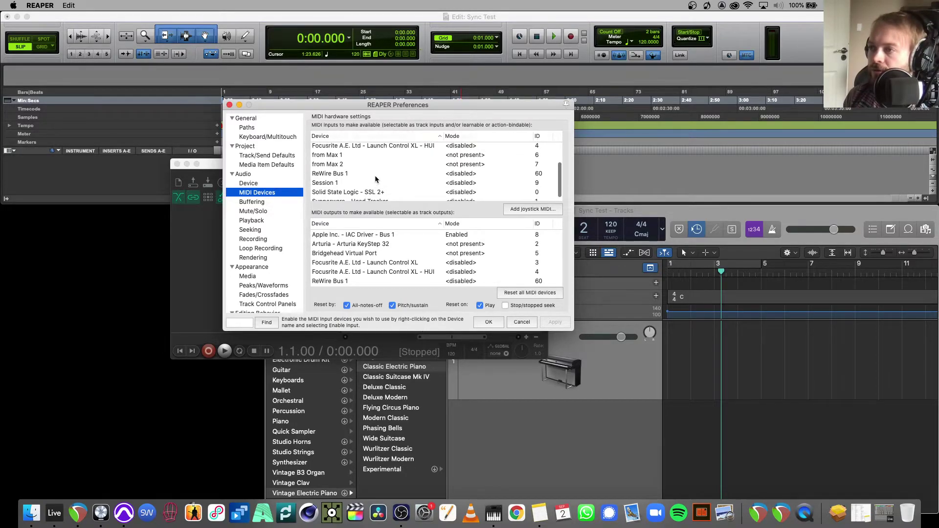
pyautogui.scroll(3, 375, 175)
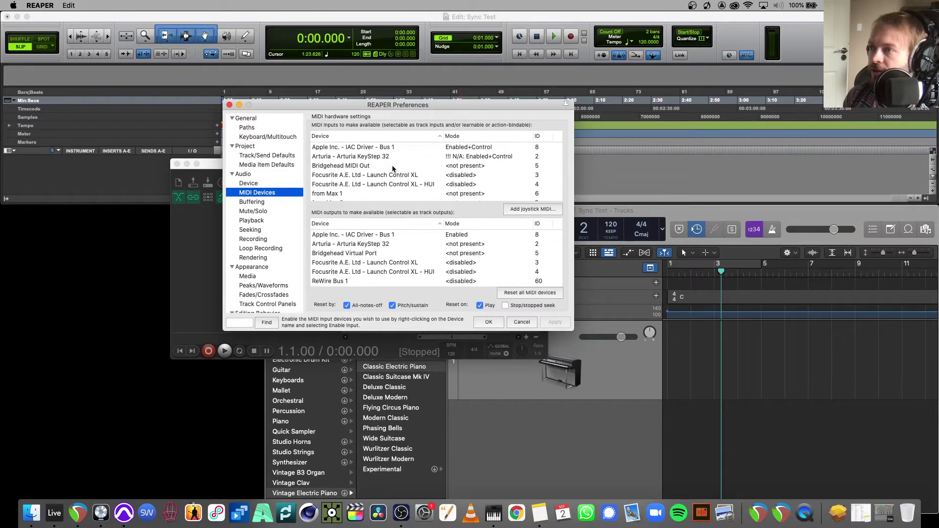
pyautogui.click(458, 147)
pyautogui.rightClick(458, 146)
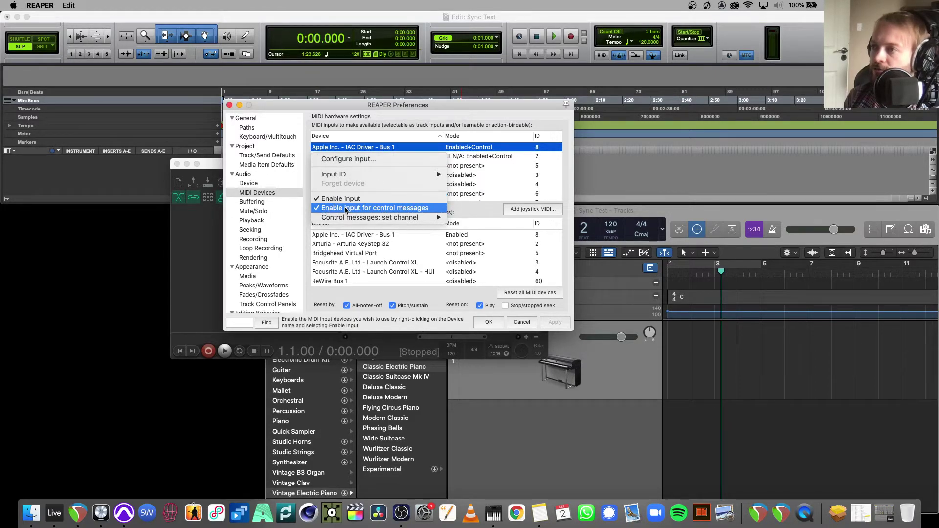
pyautogui.click(474, 116)
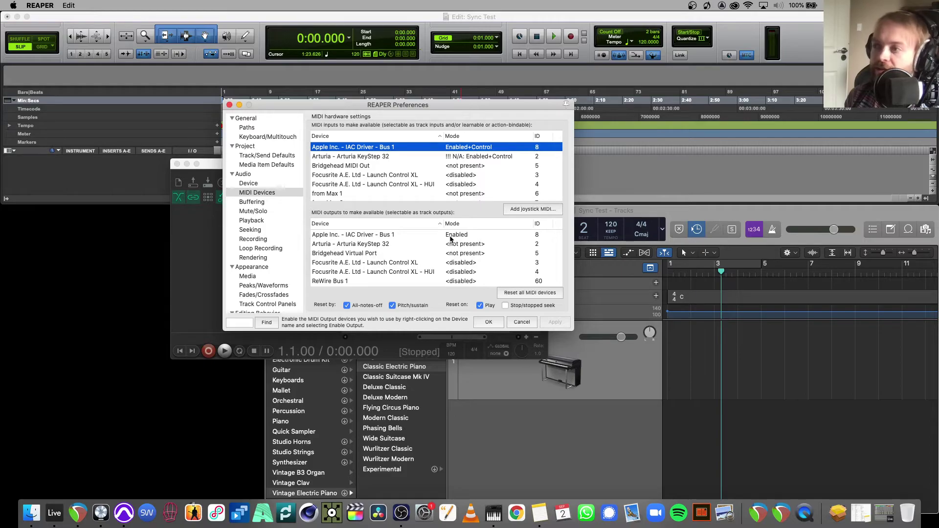
# Recheck the input and control message options of IAC Driver Bus 1, and confirm the REAPER Preferences
pyautogui.scroll(-1, 368, 195)
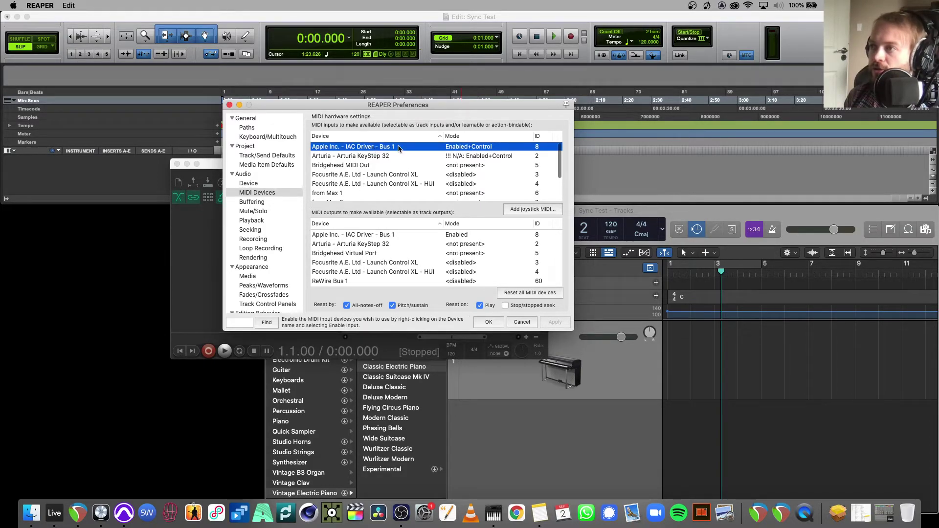
pyautogui.rightClick(375, 150)
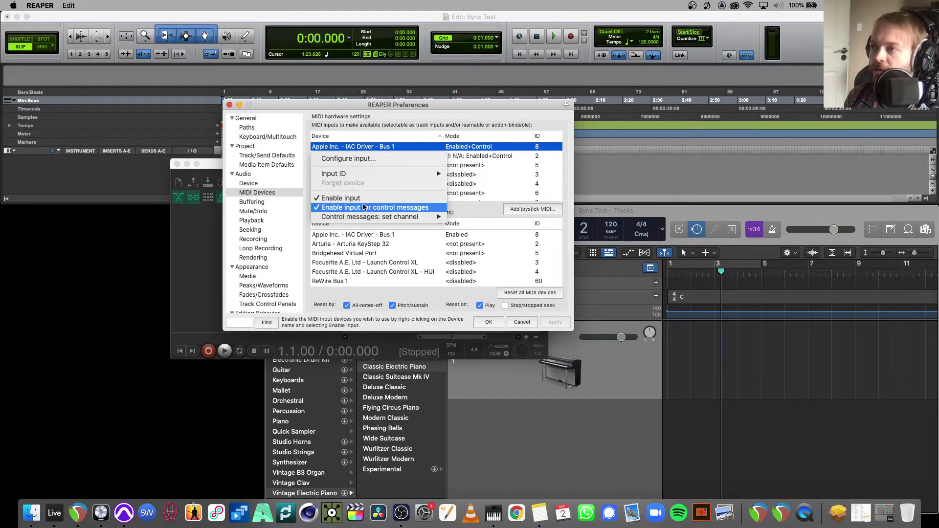
pyautogui.click(458, 233)
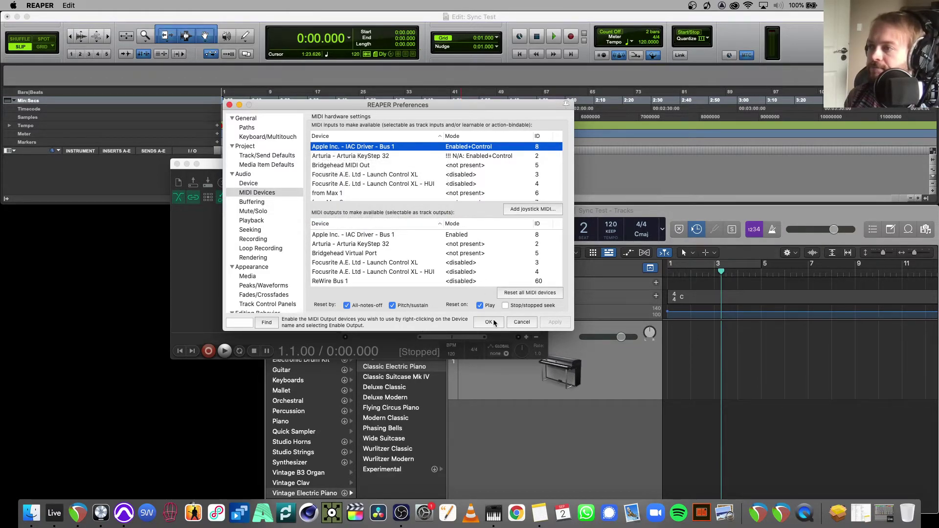
pyautogui.rightClick(427, 145)
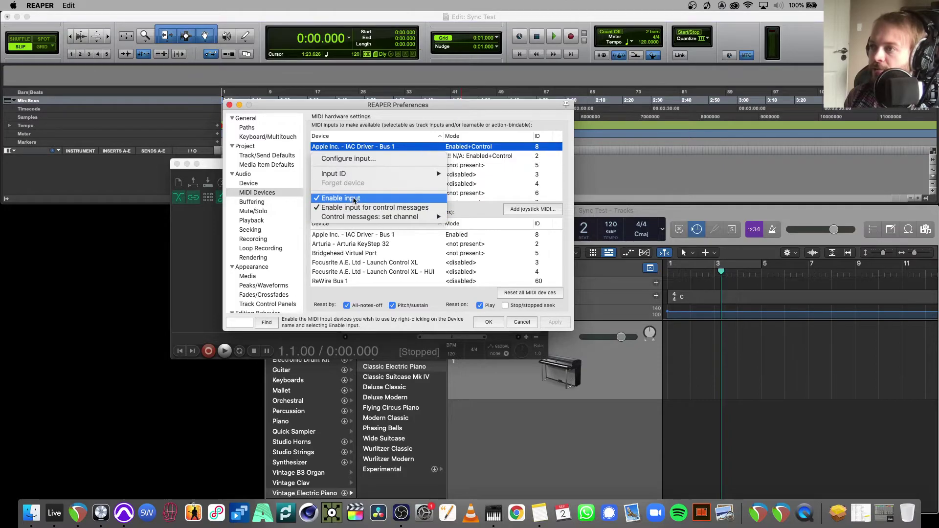
pyautogui.click(436, 296)
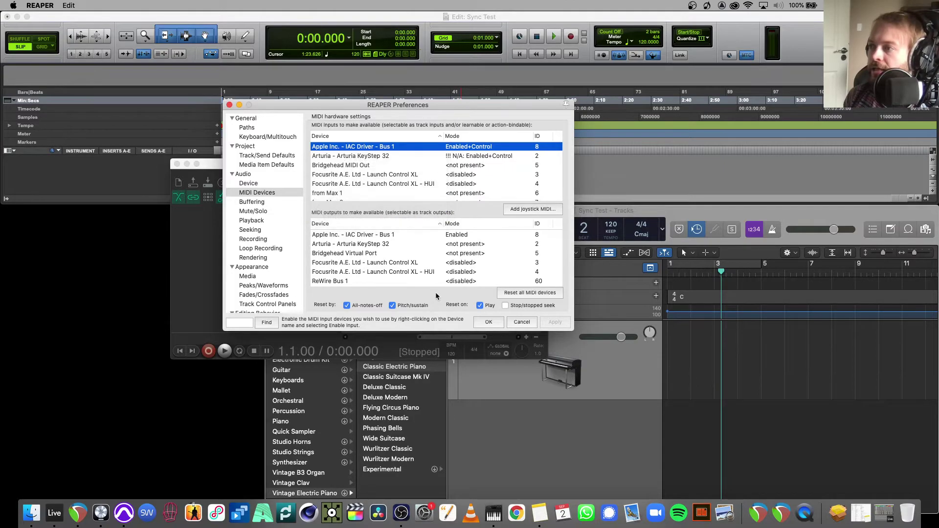
pyautogui.click(490, 323)
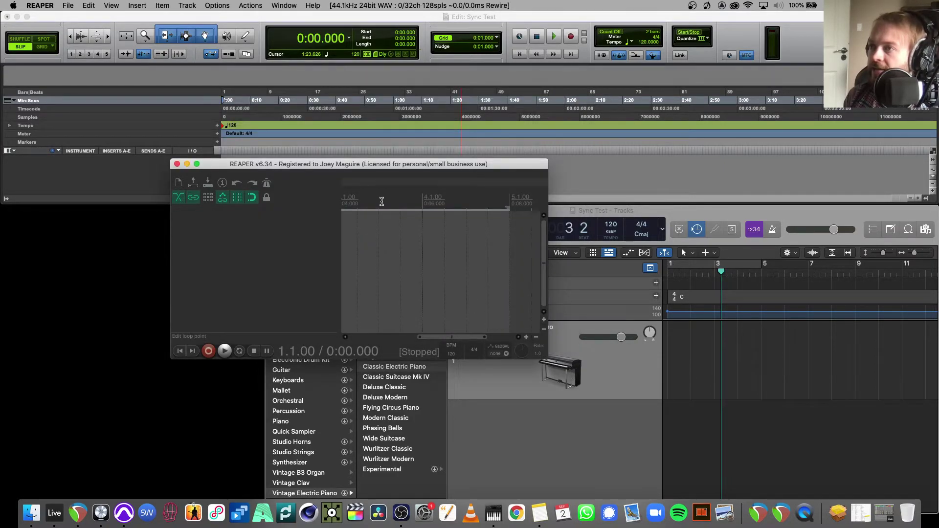
# Enable synchronization to timecode in REAPER's External Timecode Synchronization settings, with Playback and Recording included, and close the settings
pyautogui.rightClick(224, 352)
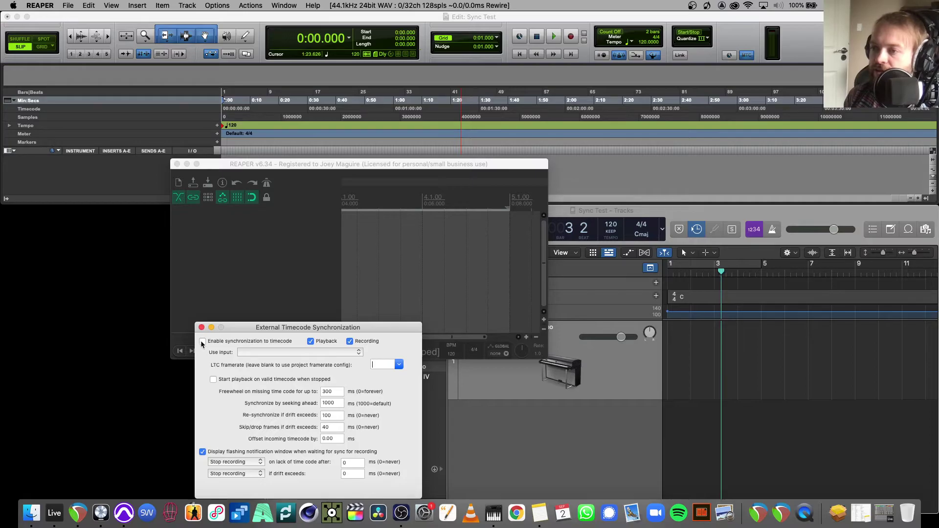
pyautogui.click(202, 342)
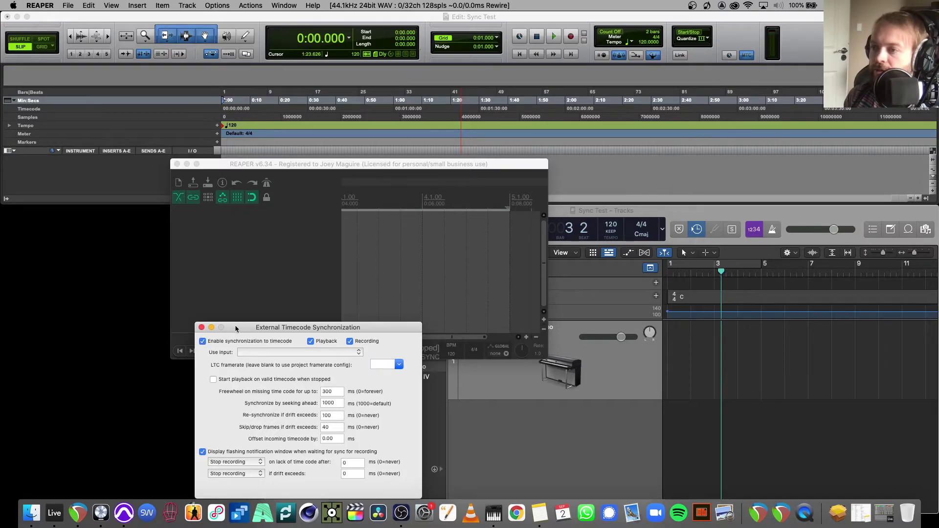
pyautogui.moveTo(235, 330); pyautogui.dragTo(363, 296)
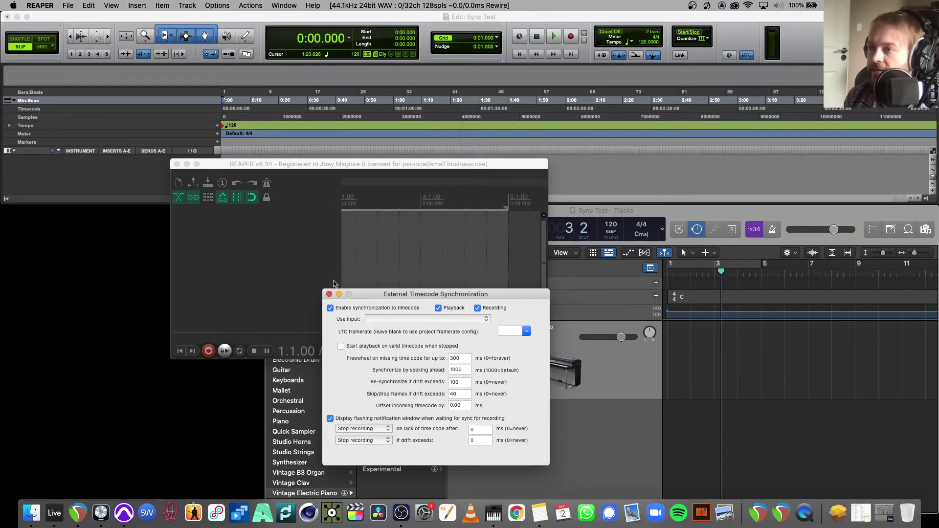
pyautogui.click(329, 294)
# Move the REAPER window over the Logic Pro window, and play and stop the Pro Tools session to check that REAPER follows
pyautogui.moveTo(351, 164); pyautogui.dragTo(671, 221)
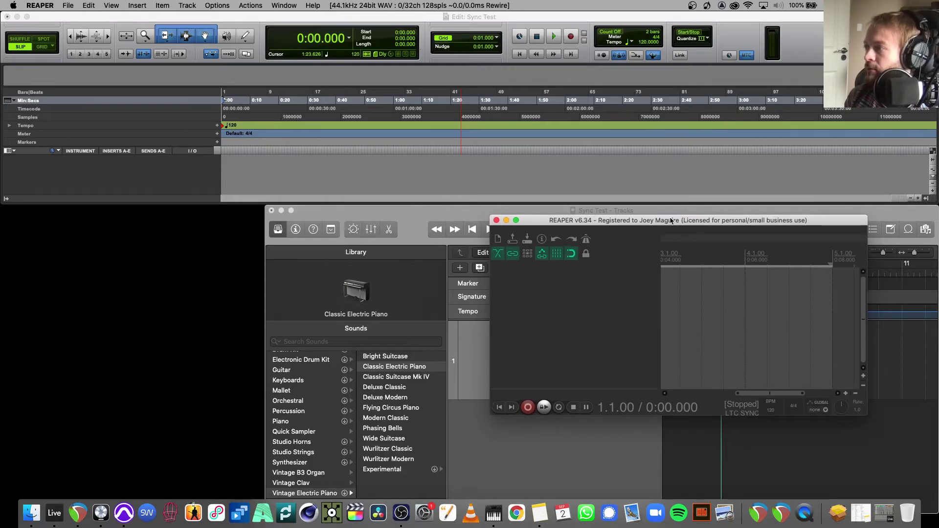
pyautogui.click(507, 171)
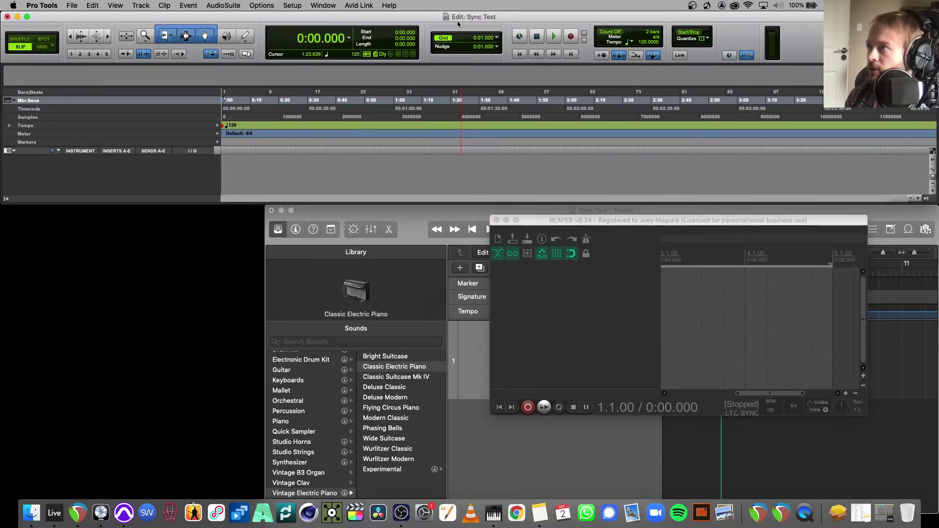
pyautogui.click(555, 37)
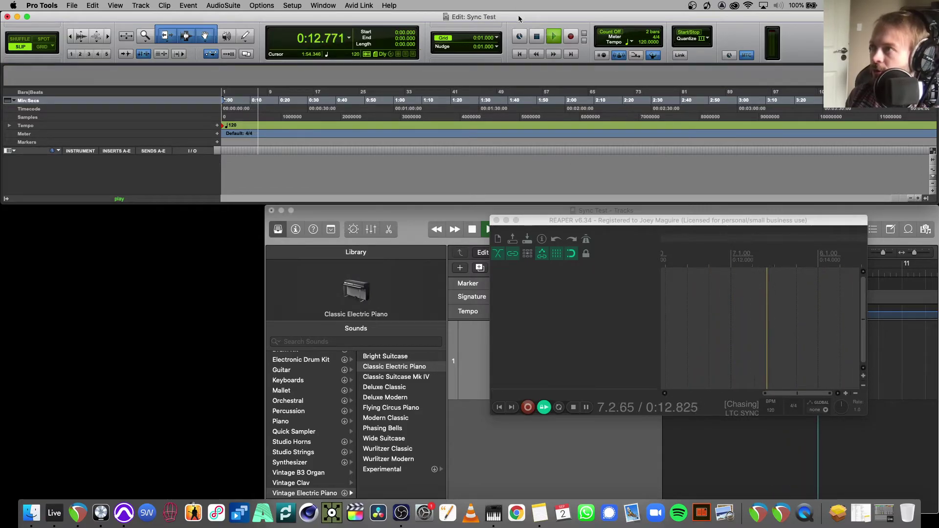
pyautogui.click(536, 39)
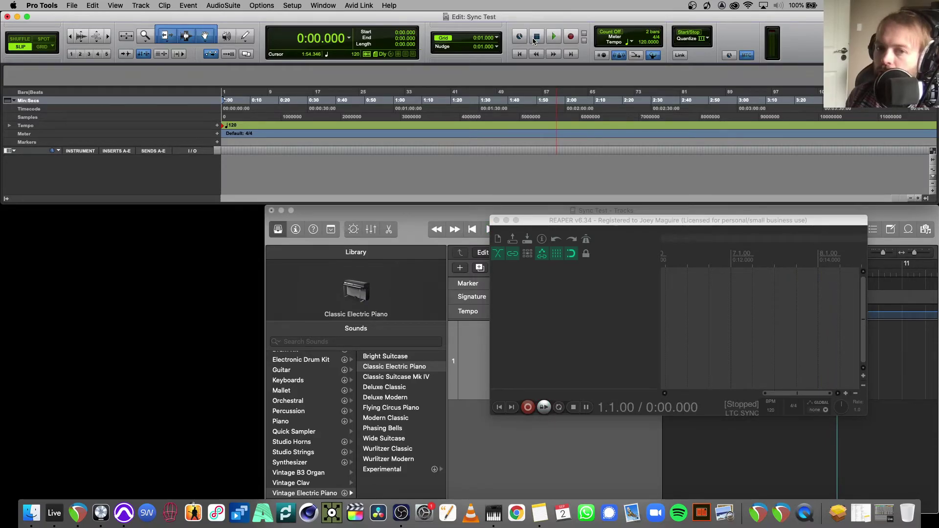
# Place REAPER beside Logic Pro with the Logic window in front, and run Pro Tools playback briefly to compare all three transports
pyautogui.click(732, 223)
pyautogui.moveTo(732, 223); pyautogui.dragTo(240, 215)
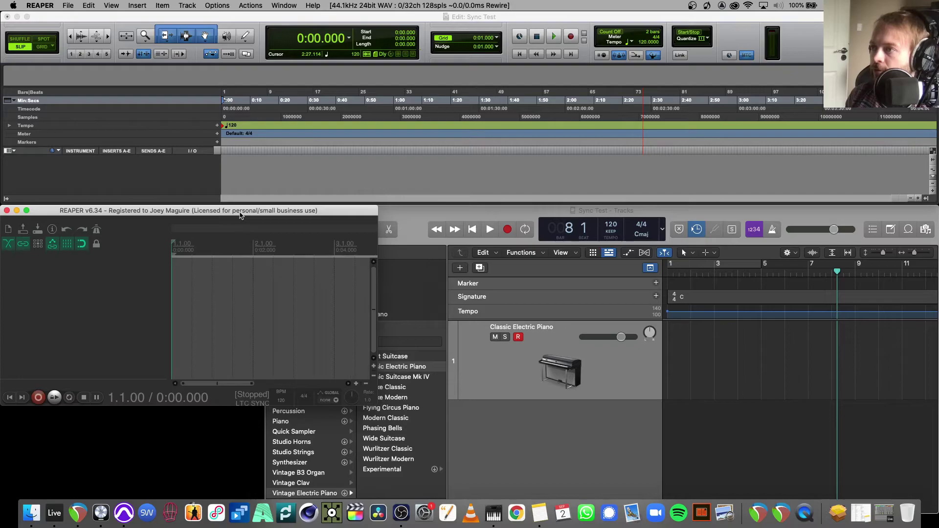
pyautogui.click(539, 18)
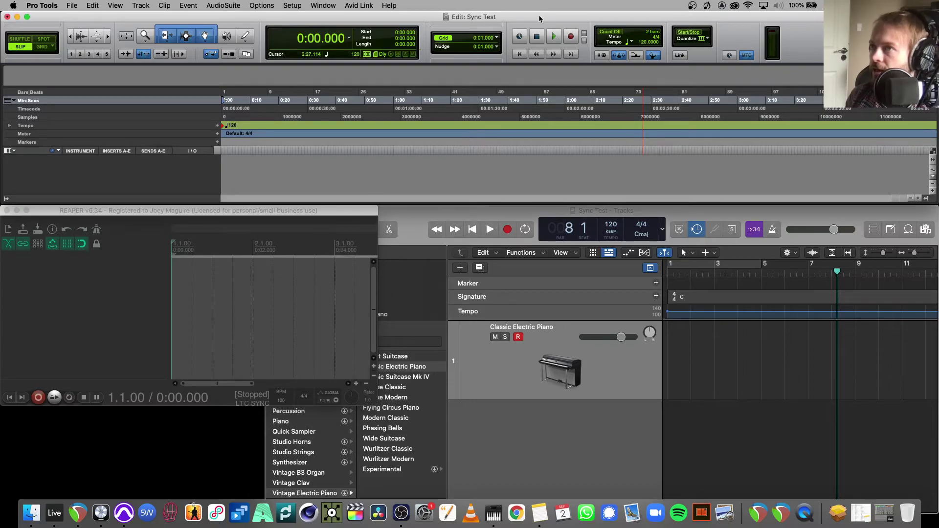
pyautogui.click(350, 215)
pyautogui.click(412, 213)
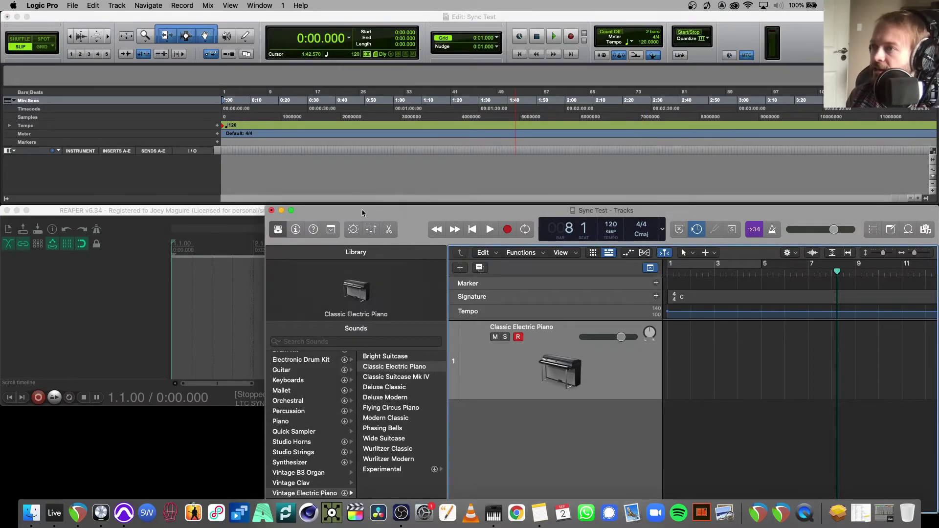
pyautogui.click(617, 21)
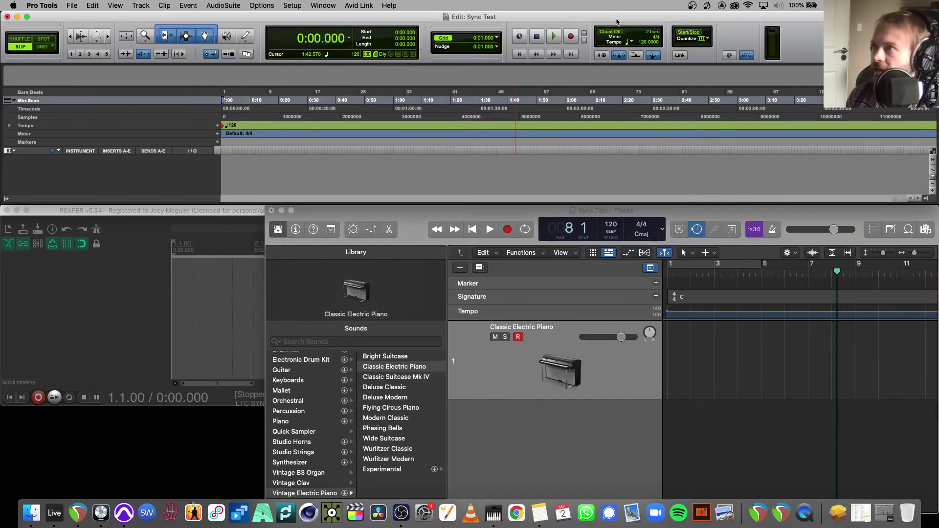
pyautogui.click(555, 36)
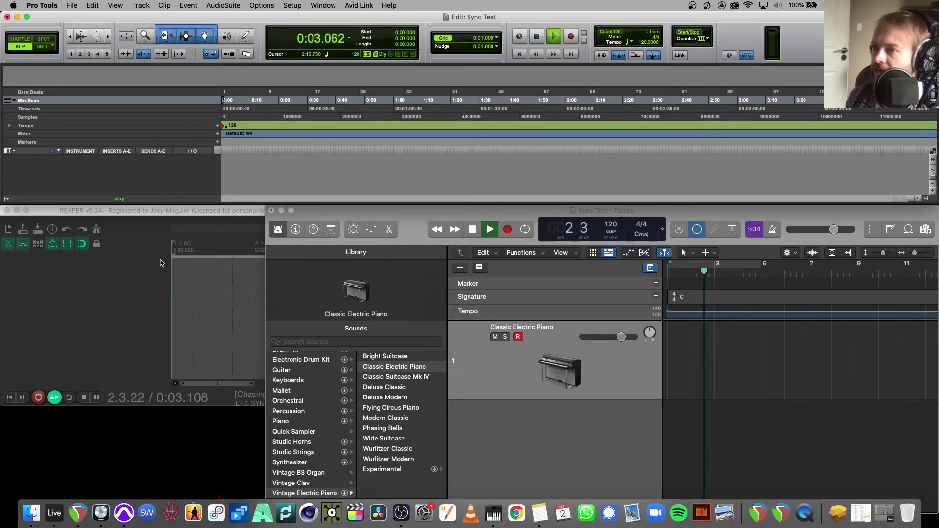
pyautogui.click(537, 39)
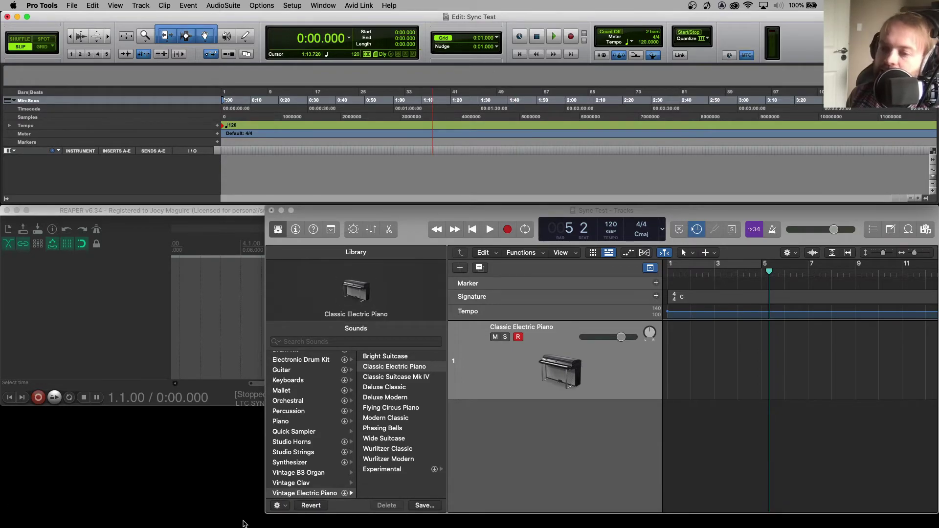
# Switch to Ableton Live, turn off its external sync, and open the Link Tempo MIDI preferences in clear view
pyautogui.moveTo(245, 527)
pyautogui.click(54, 514)
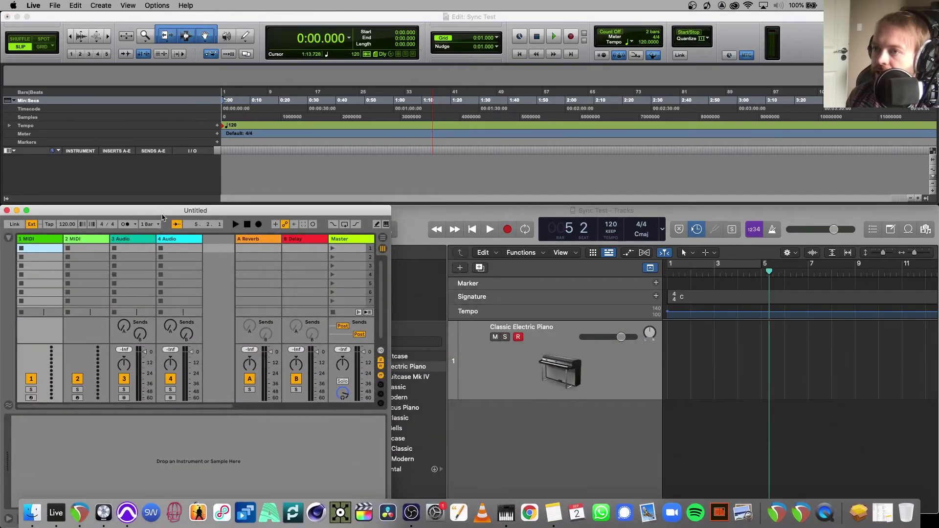
pyautogui.click(31, 225)
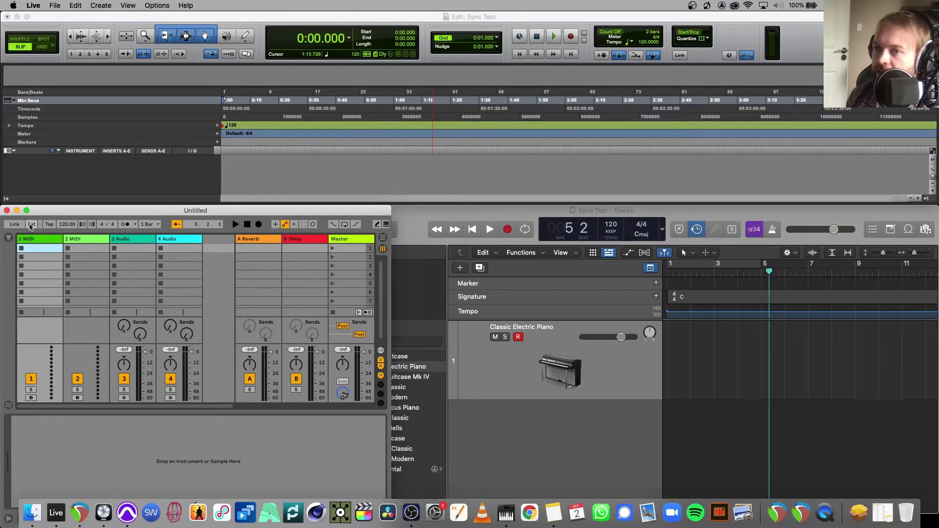
pyautogui.moveTo(60, 213); pyautogui.dragTo(118, 127)
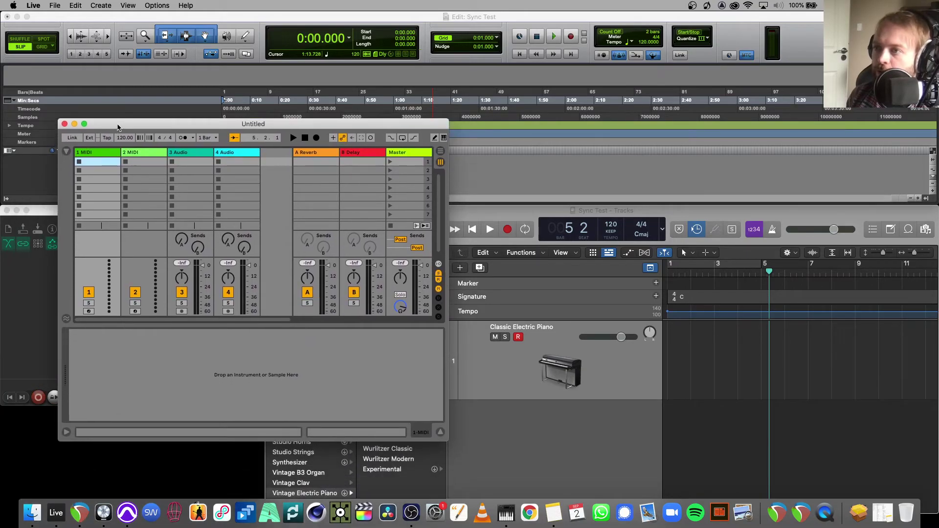
pyautogui.press('super+comma')
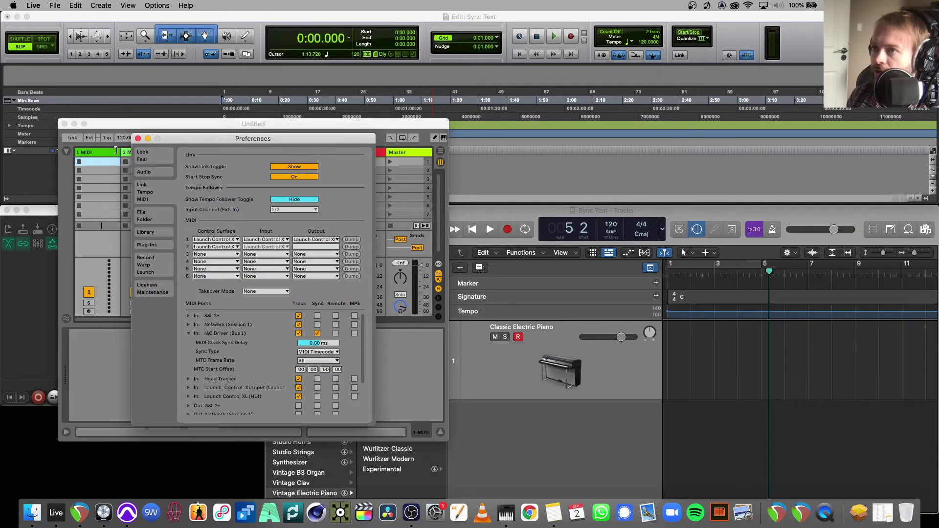
pyautogui.moveTo(195, 144); pyautogui.dragTo(337, 154)
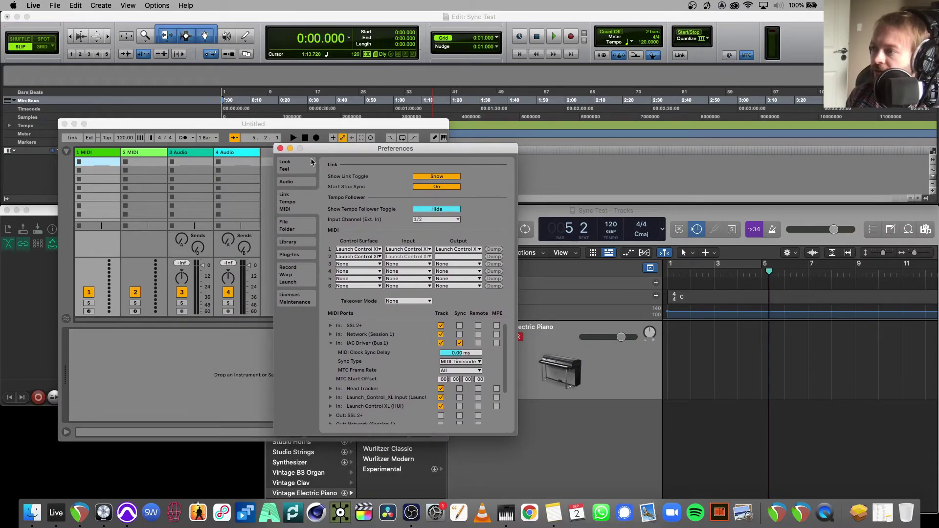
# Switch Sync off and back on for the IAC Driver (Bus 1) input in the MIDI ports
pyautogui.click(331, 343)
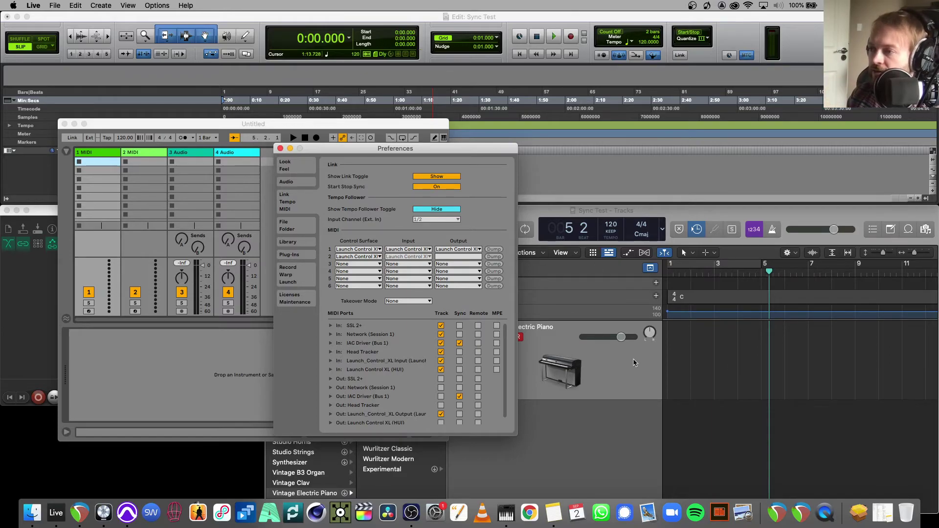
pyautogui.click(460, 344)
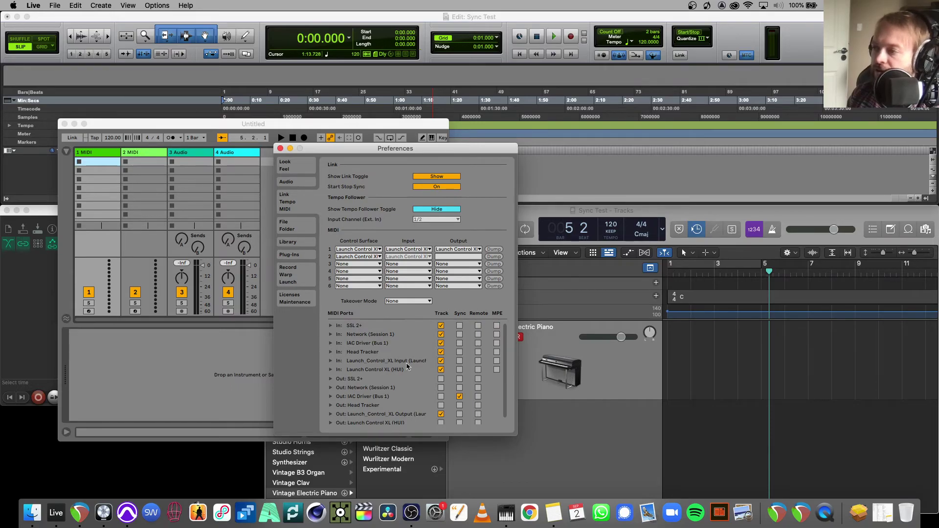
pyautogui.click(460, 344)
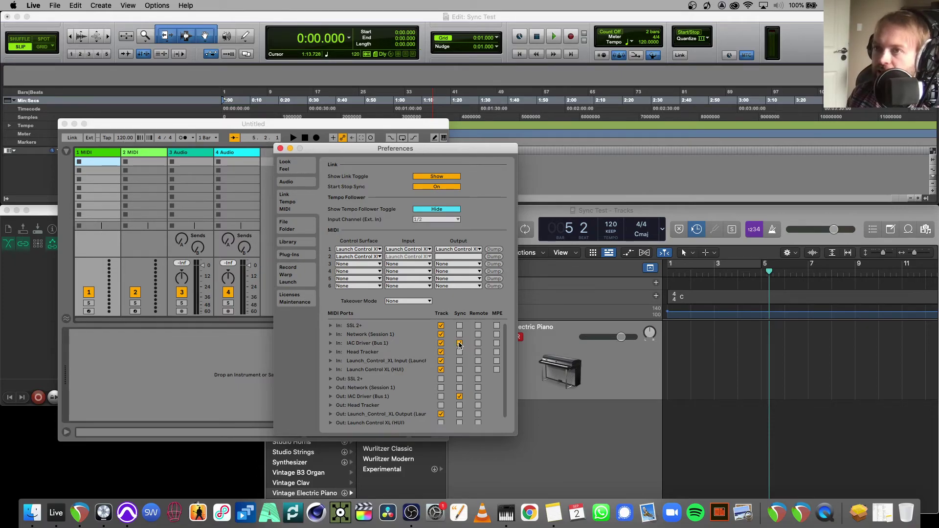
# Set the IAC Driver (Bus 1) input's Sync Type to MIDI Timecode, and turn on Live's external sync after closing the preferences
pyautogui.click(331, 344)
pyautogui.click(455, 363)
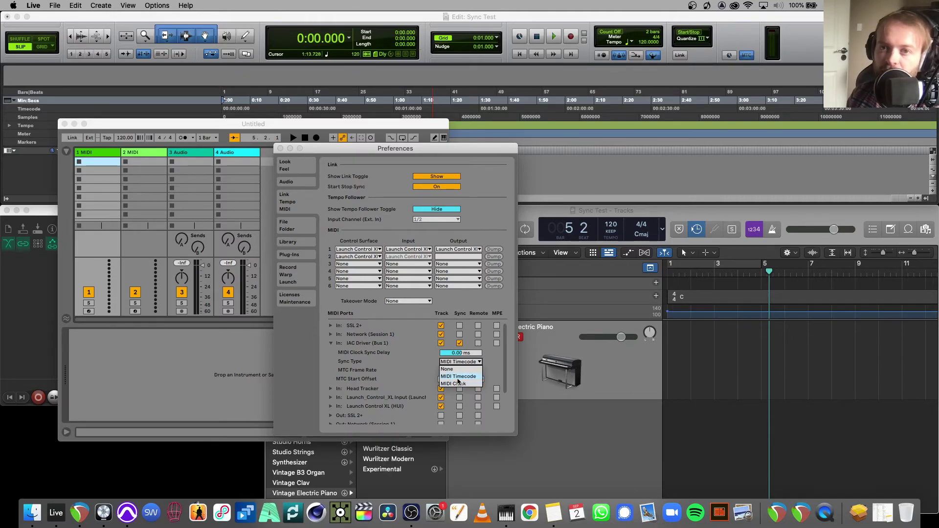
pyautogui.click(459, 378)
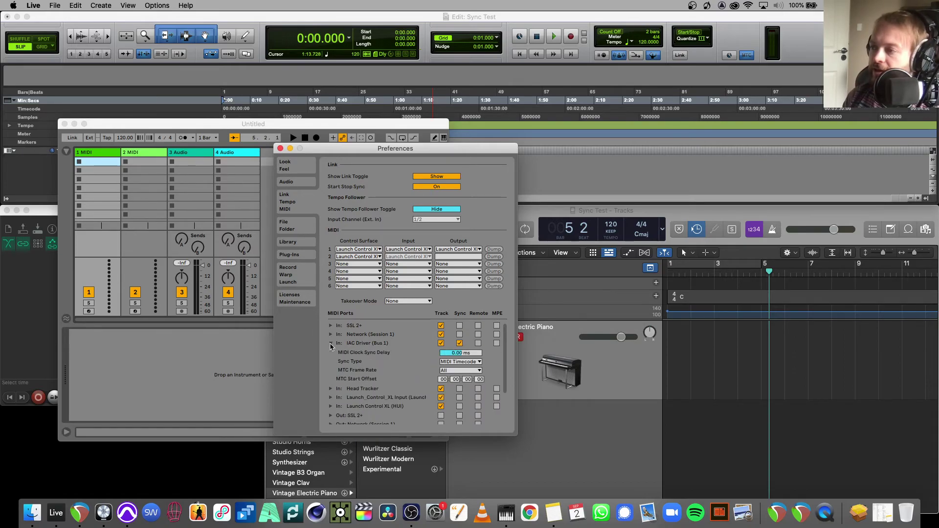
pyautogui.click(280, 149)
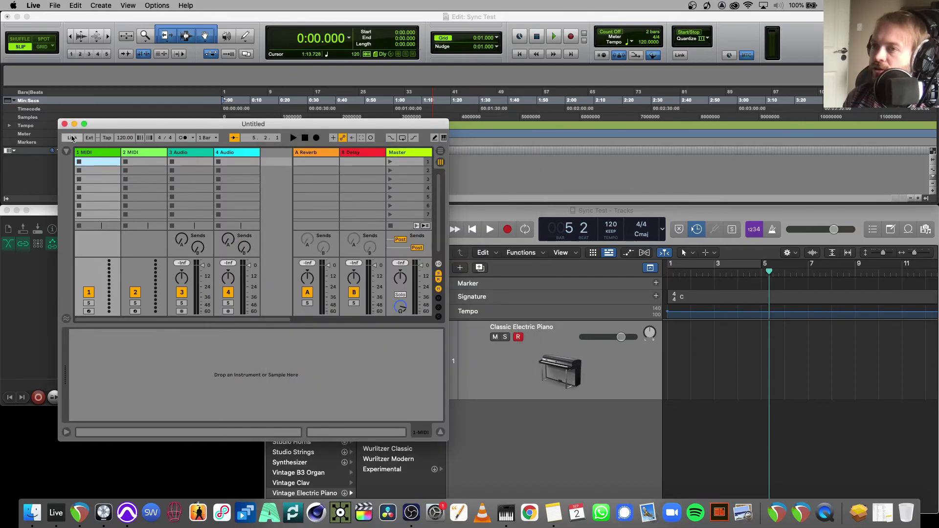
pyautogui.click(90, 139)
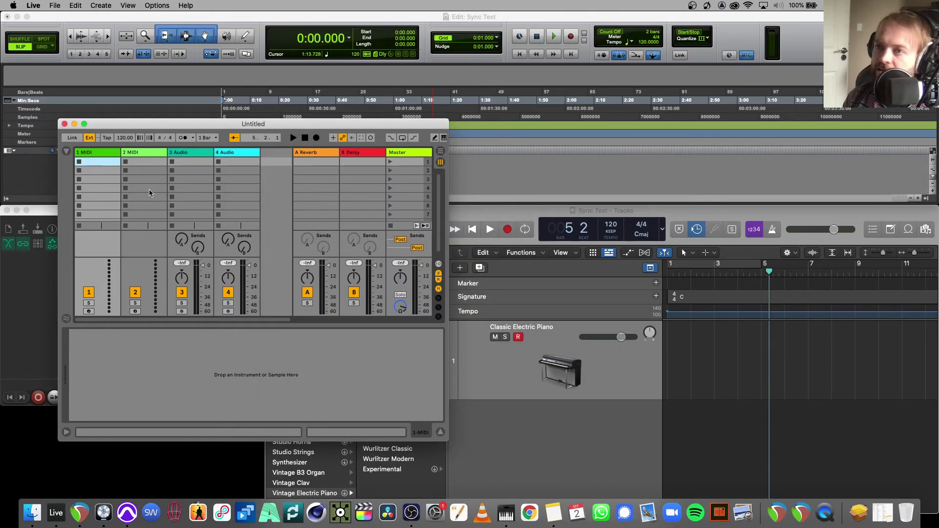
# Show Live's Arrangement View and arrange the Live and REAPER windows beside Logic Pro, below the Pro Tools Edit window
pyautogui.moveTo(169, 127); pyautogui.dragTo(339, 177)
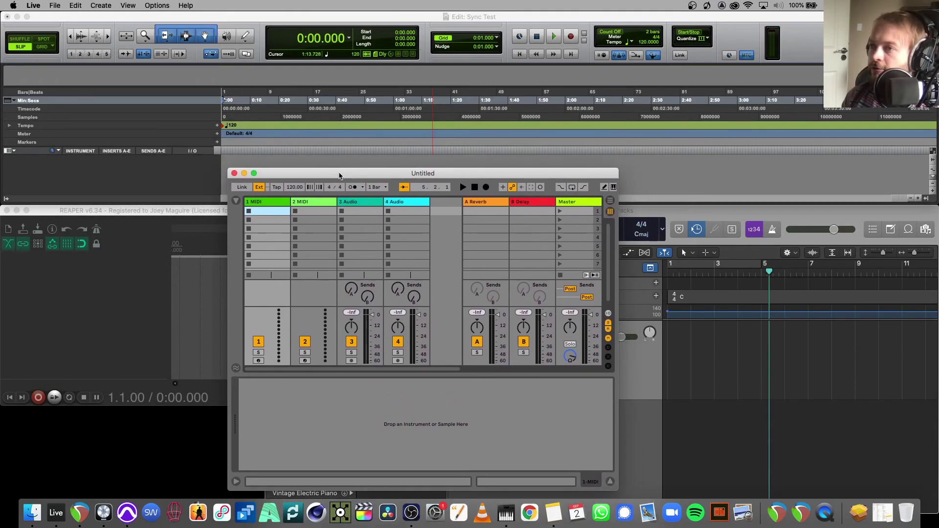
pyautogui.moveTo(166, 216); pyautogui.dragTo(18, 217)
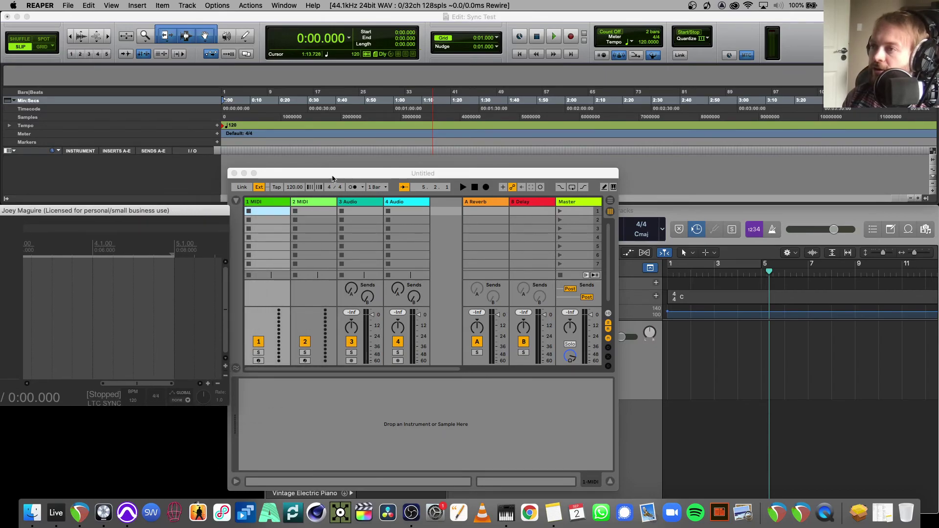
pyautogui.moveTo(334, 173); pyautogui.dragTo(366, 173)
pyautogui.click(641, 201)
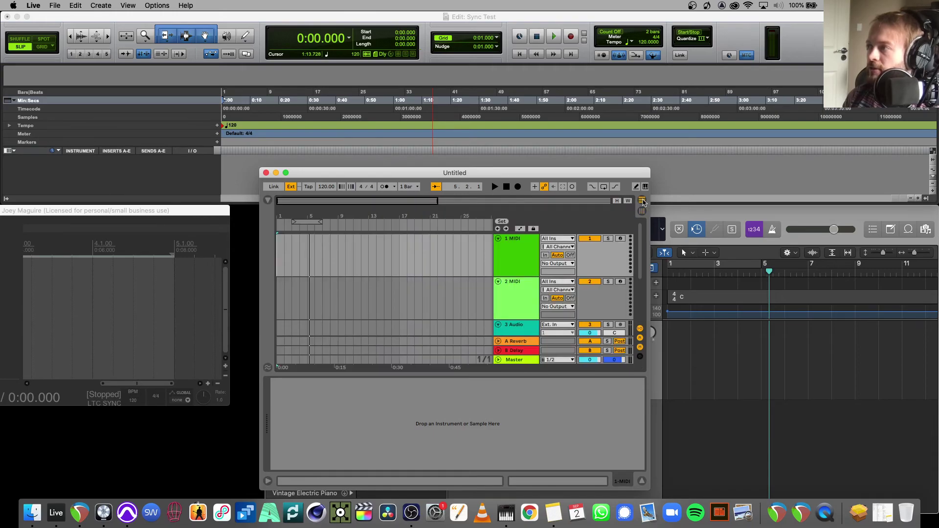
pyautogui.moveTo(509, 169); pyautogui.dragTo(403, 211)
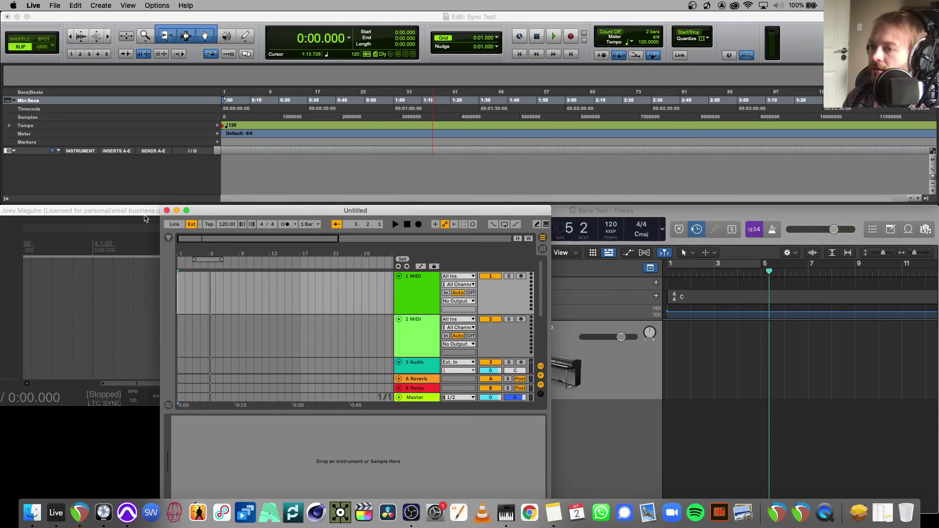
pyautogui.moveTo(74, 215); pyautogui.dragTo(193, 201)
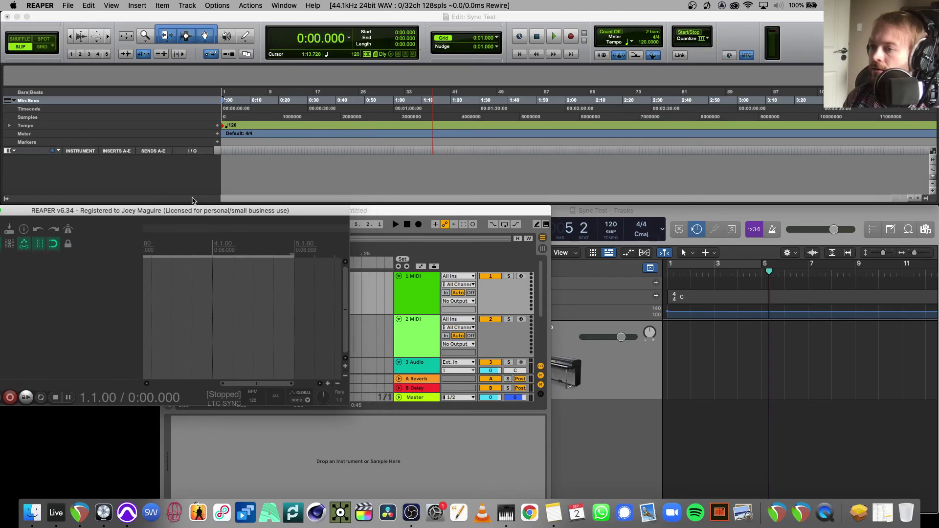
# Play the Pro Tools session, bring Live, Logic Pro and REAPER forward to check that each follows, and stop playback
pyautogui.click(536, 23)
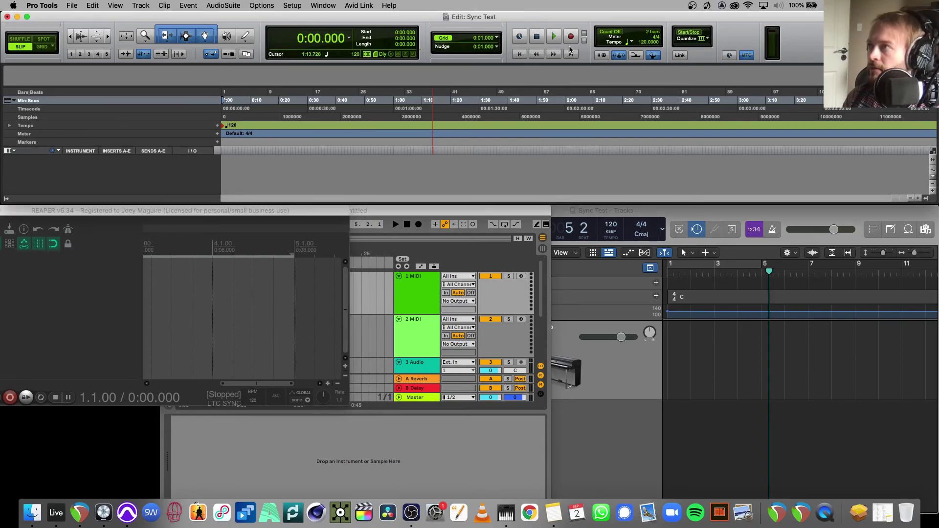
pyautogui.click(554, 36)
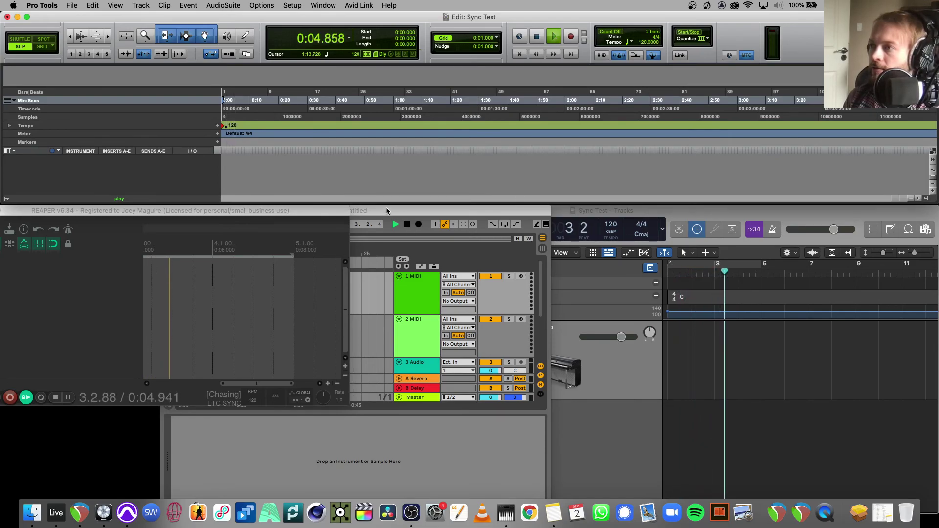
pyautogui.click(364, 210)
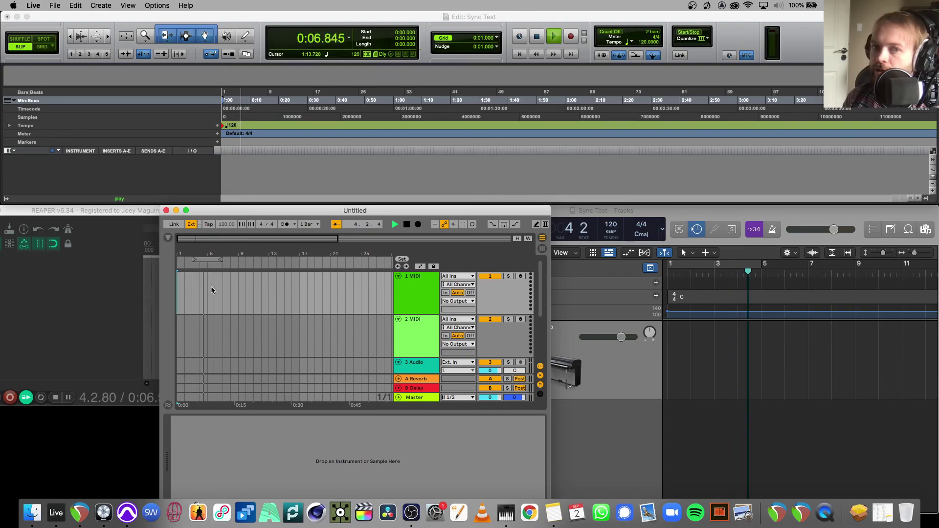
pyautogui.click(721, 210)
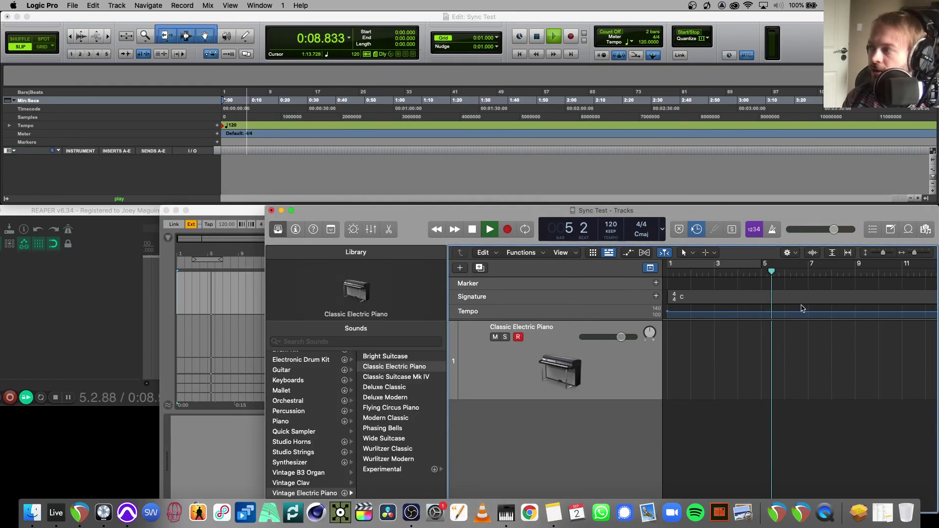
pyautogui.click(321, 181)
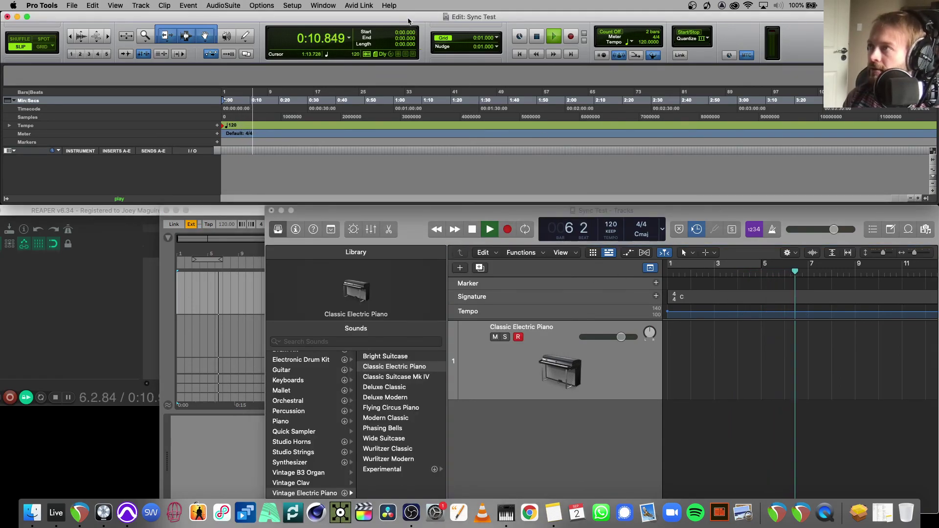
pyautogui.click(220, 210)
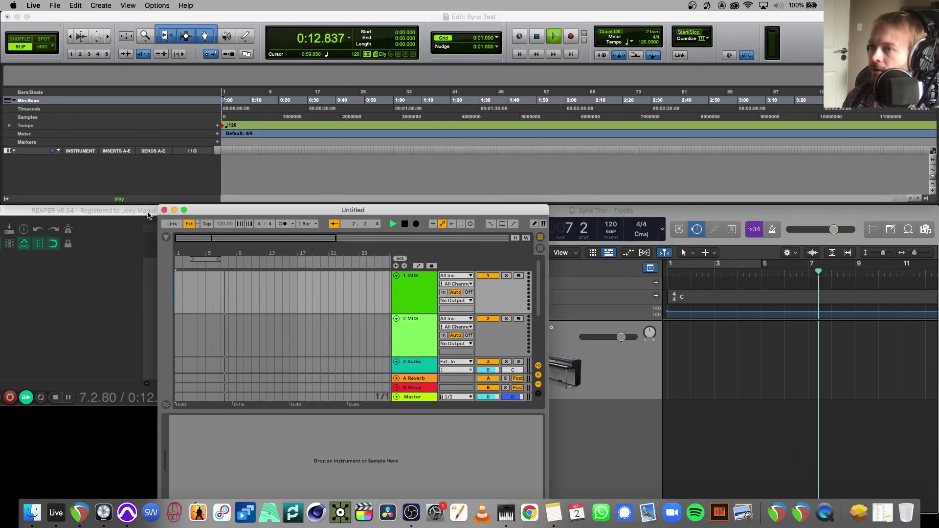
pyautogui.click(98, 210)
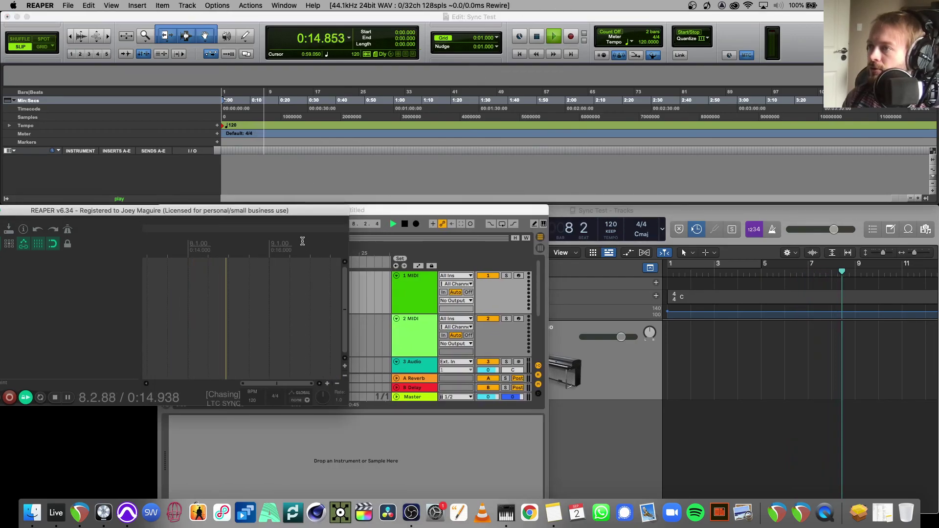
pyautogui.moveTo(302, 216); pyautogui.dragTo(308, 311)
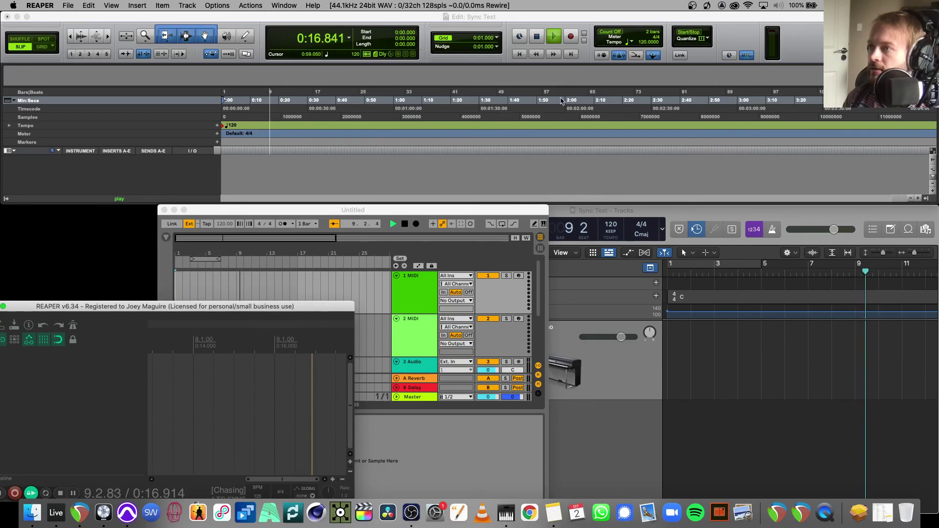
pyautogui.click(555, 19)
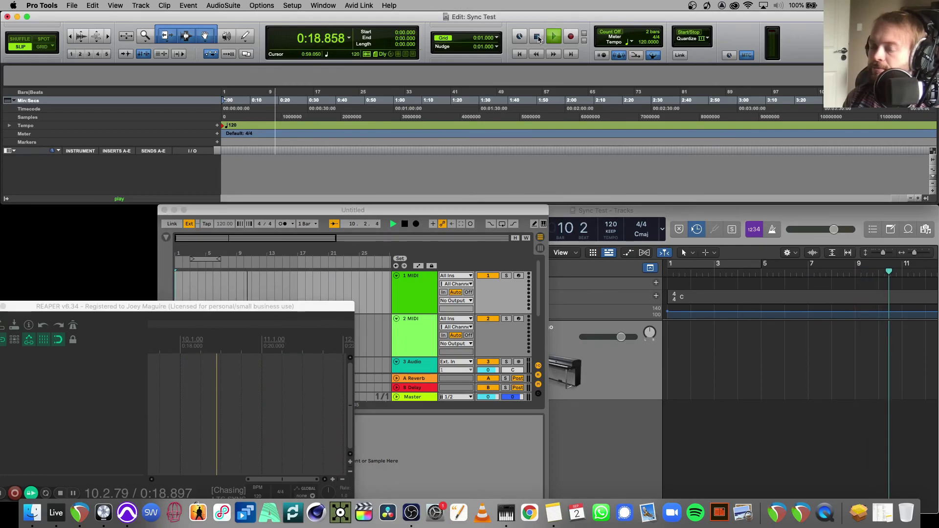
pyautogui.click(537, 36)
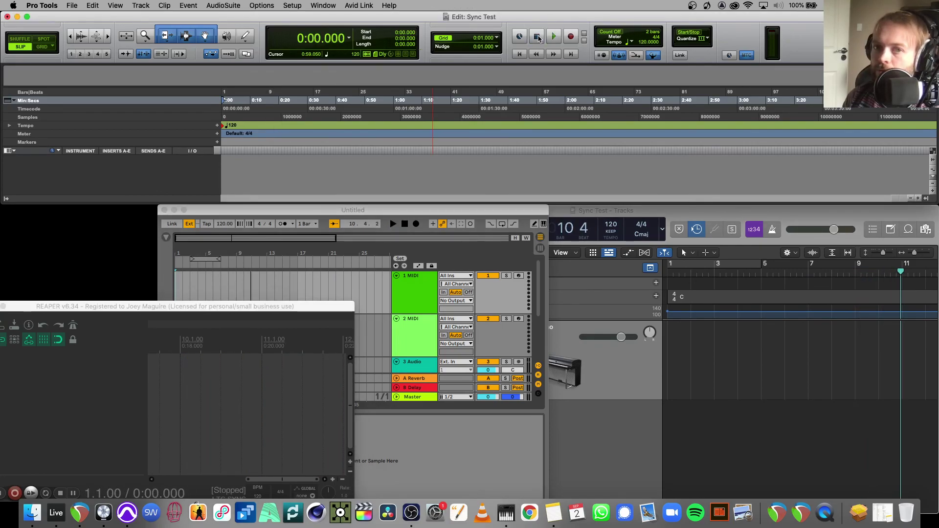